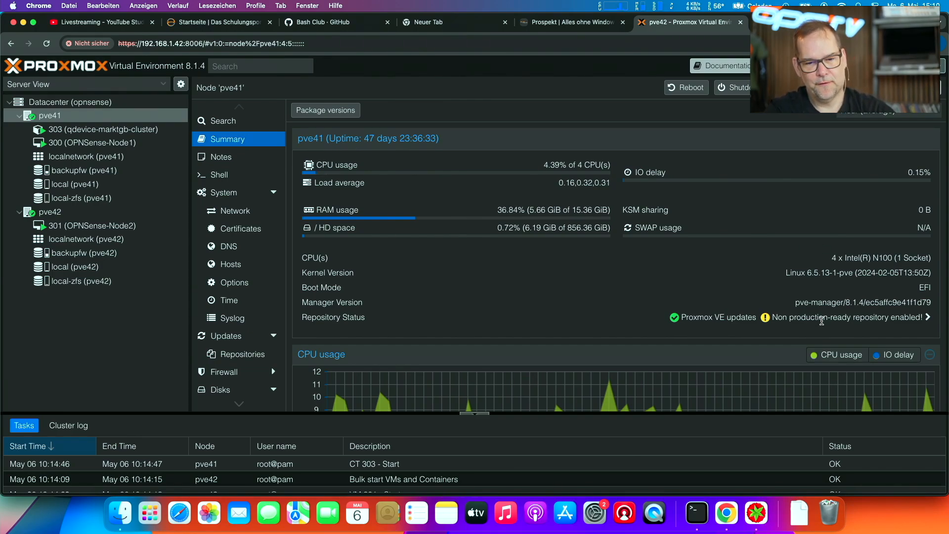
- Highlight the repository status of node pve41 and open the summary of VM 301 (OPNSense-Node2)
triple_click(821, 320)
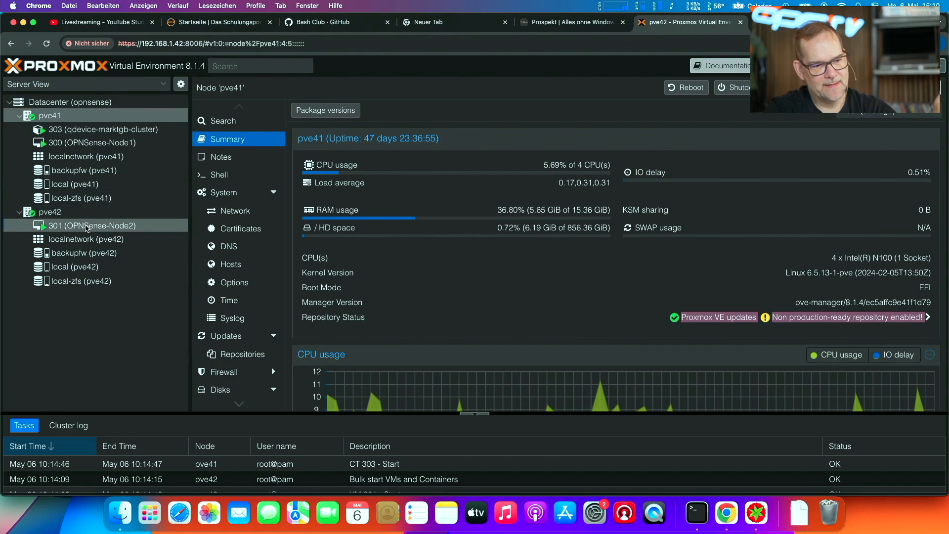
left_click(87, 226)
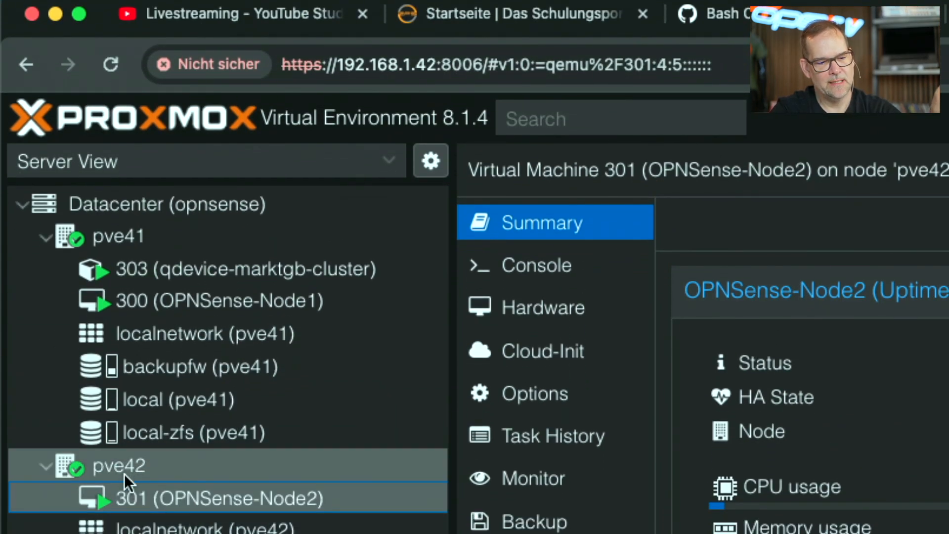
- Open the datacenter's cluster overview to review the cluster information and its member nodes
left_click(93, 239)
left_click(129, 192)
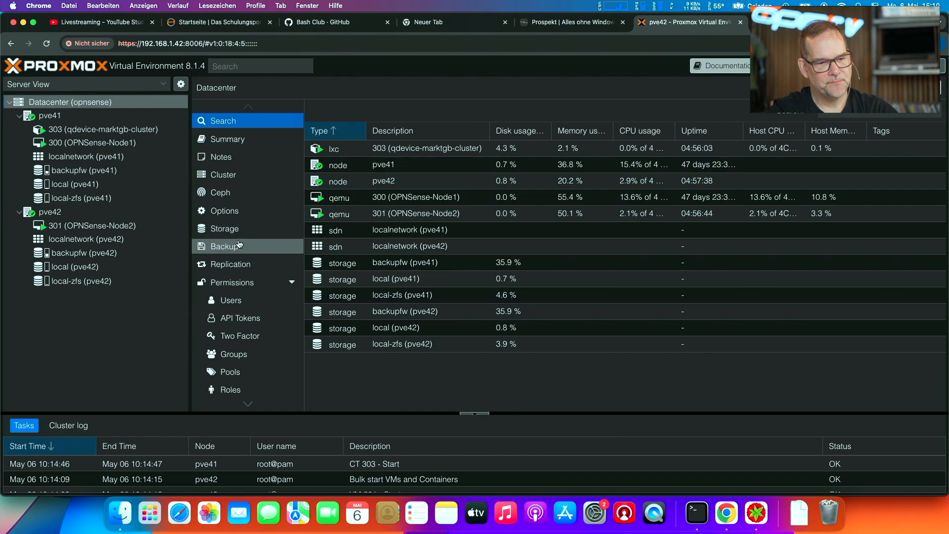
left_click(234, 176)
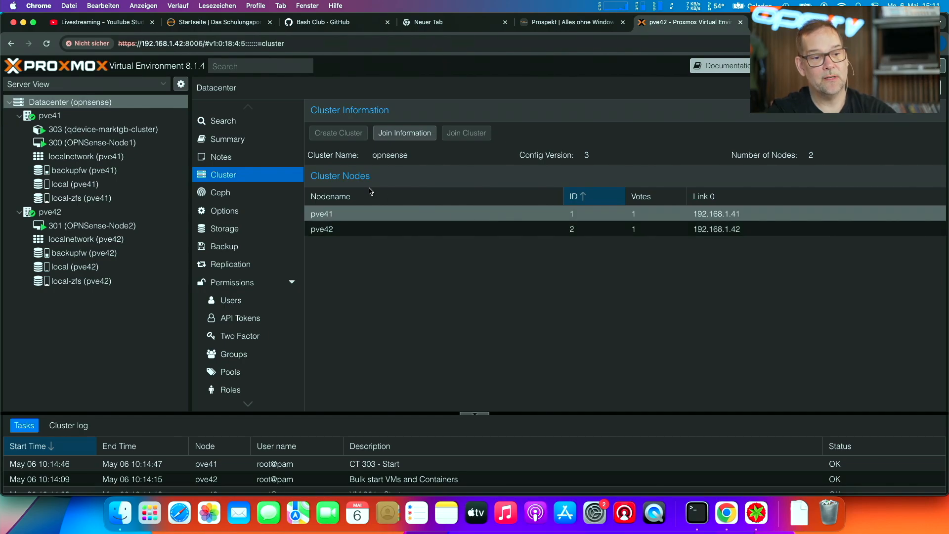
- Open a shell on node pve42 and enter the command name pvecm at its prompt
left_click(98, 213)
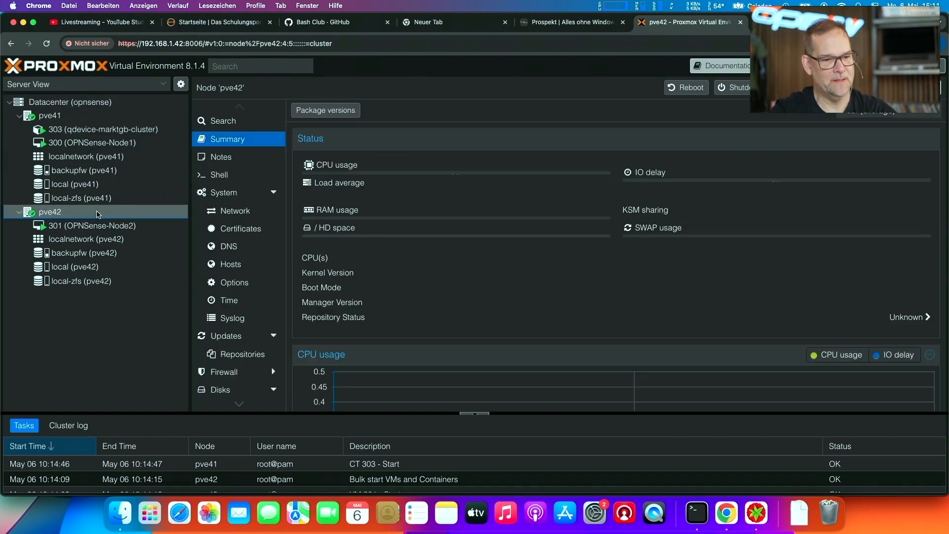
left_click(225, 174)
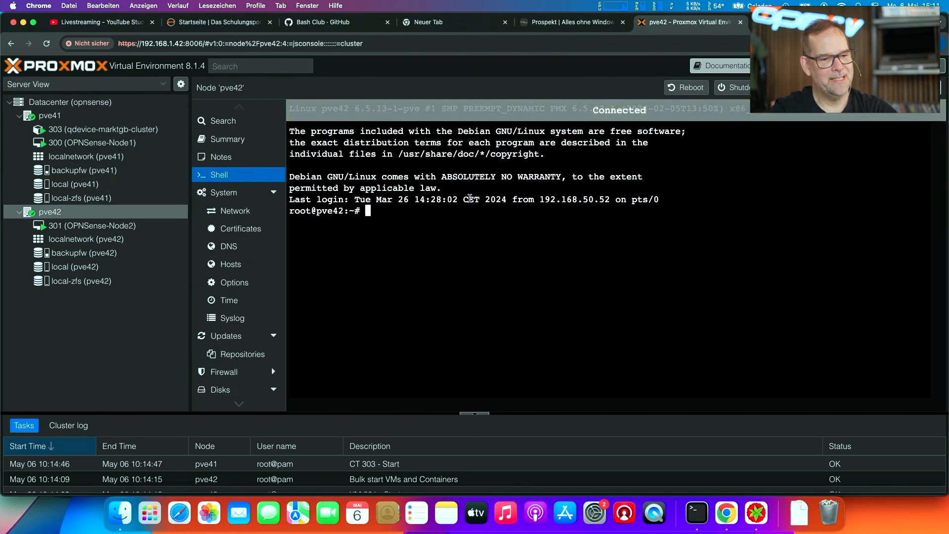
type("pv")
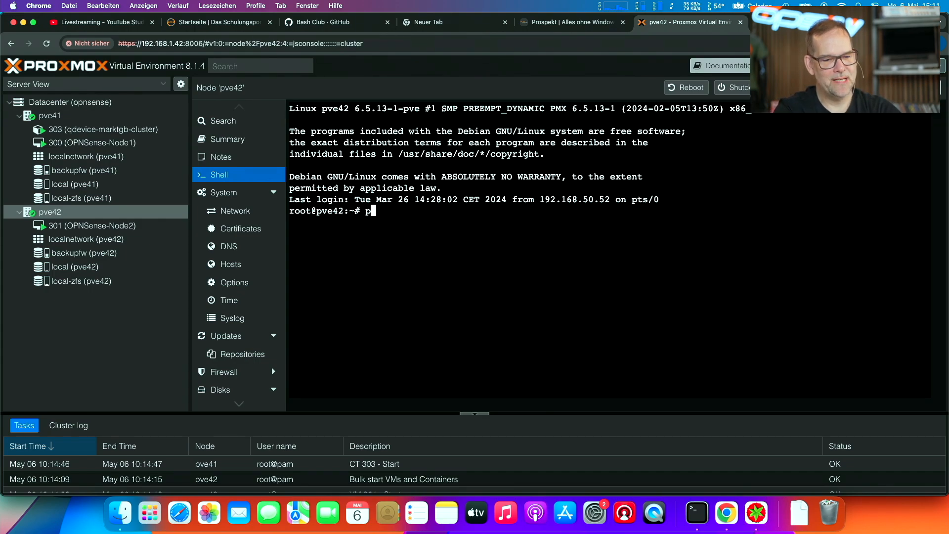
type("ecm")
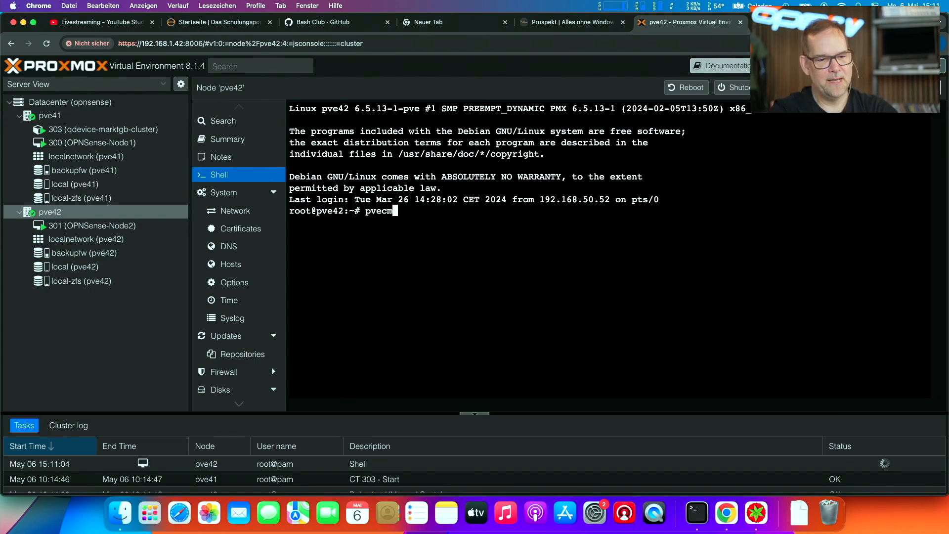
key("super+plus")
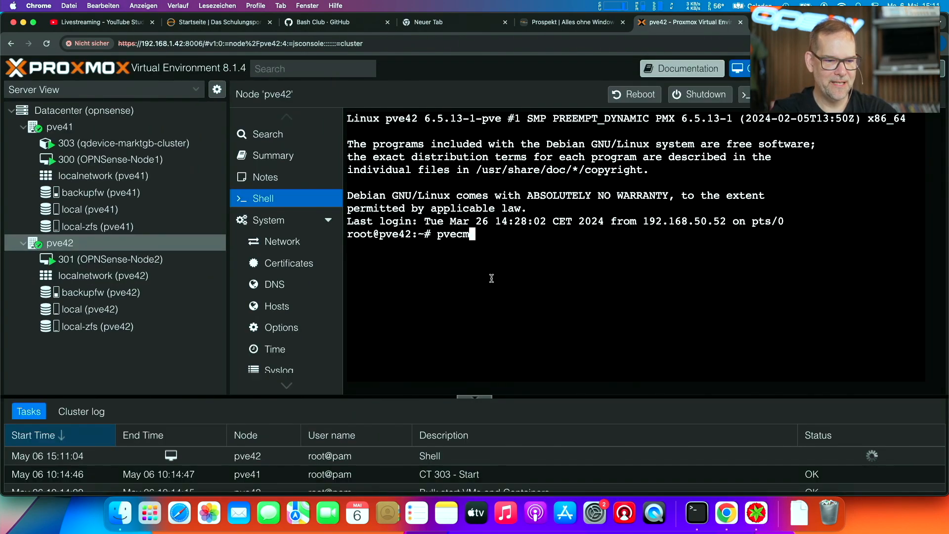
type("create ")
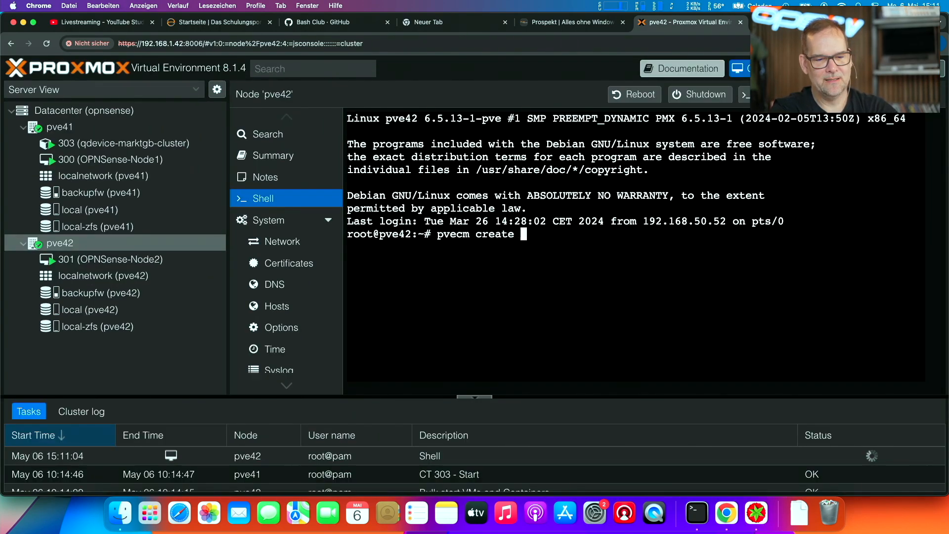
type("cluster")
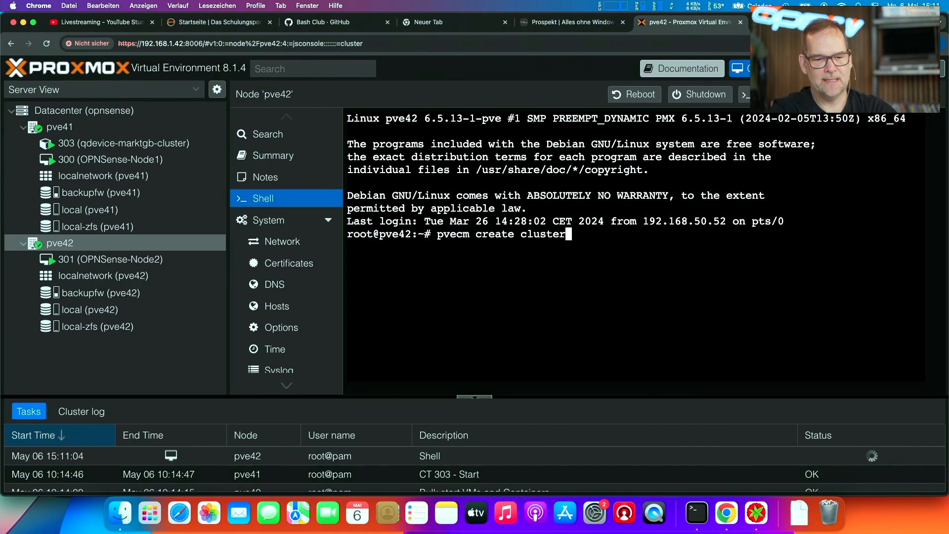
key("BackSpace")
key("BackSpace")
key("BackSpace")
key("BackSpace")
key("BackSpace")
key("BackSpace")
key("BackSpace")
key("BackSpace")
key("BackSpace")
key("BackSpace")
key("BackSpace")
key("BackSpace")
key("BackSpace")
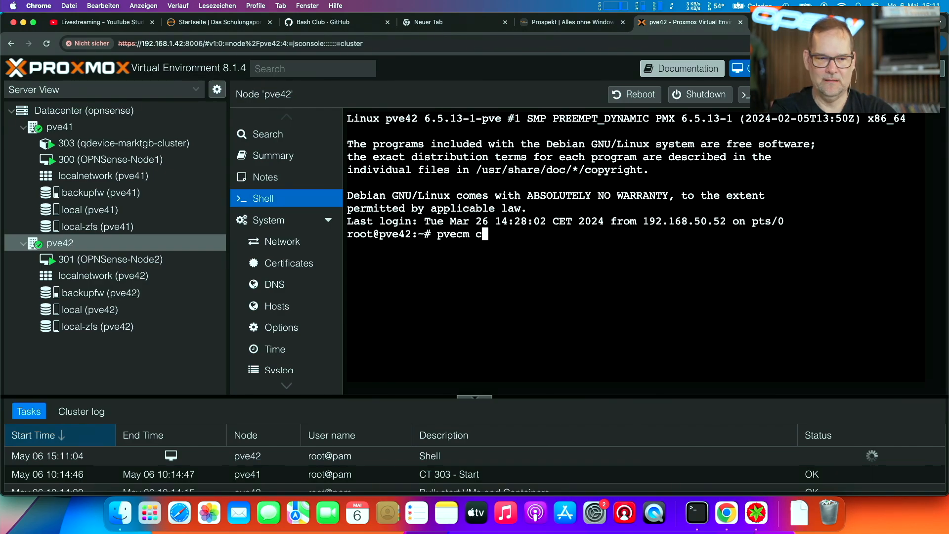
key("BackSpace")
key("BackSpace")
key("BackSpace")
type("m add")
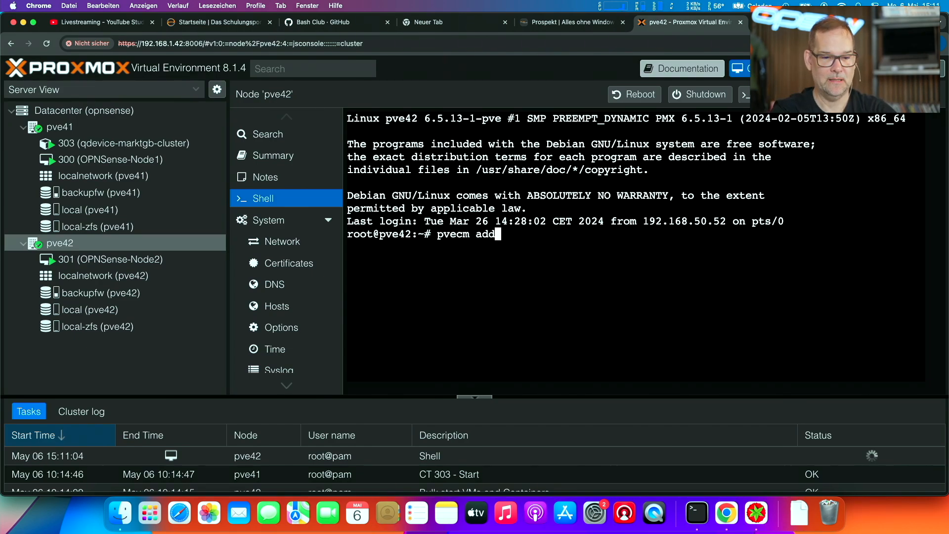
key("BackSpace")
key("BackSpace")
key("BackSpace")
- Run pvecm status on pve42 and collapse the task log to enlarge the shell output
type("status")
key("Return")
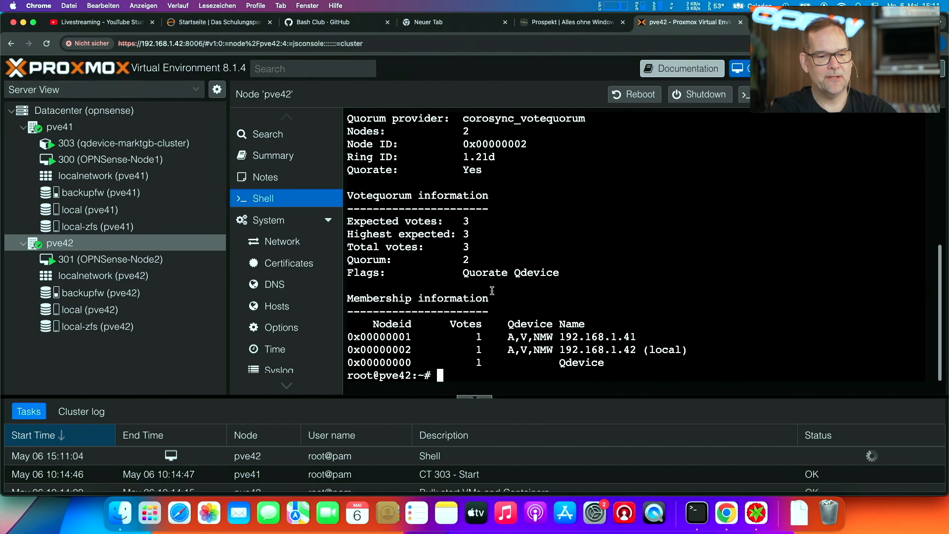
left_click(479, 397)
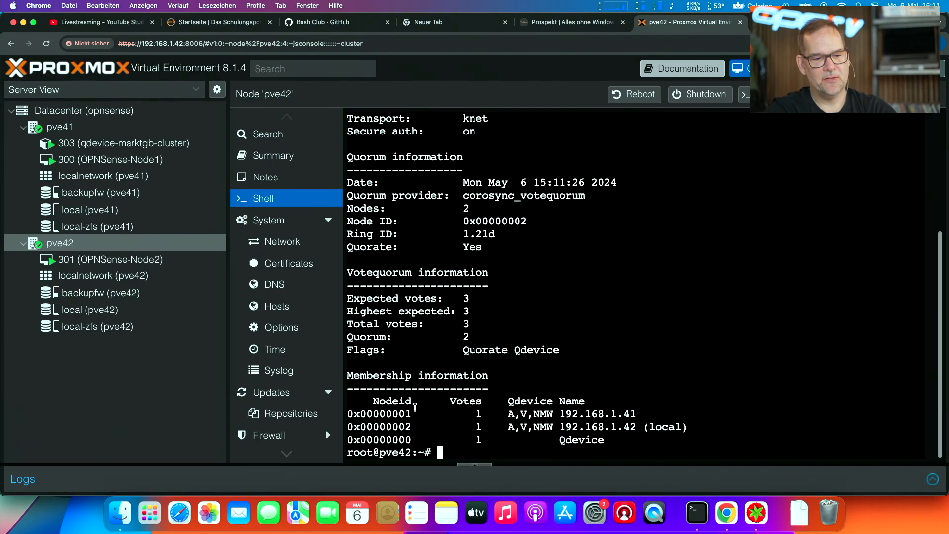
- Examine the membership information by highlighting the rows of both nodes and the Qdevice with their votes
triple_click(412, 428)
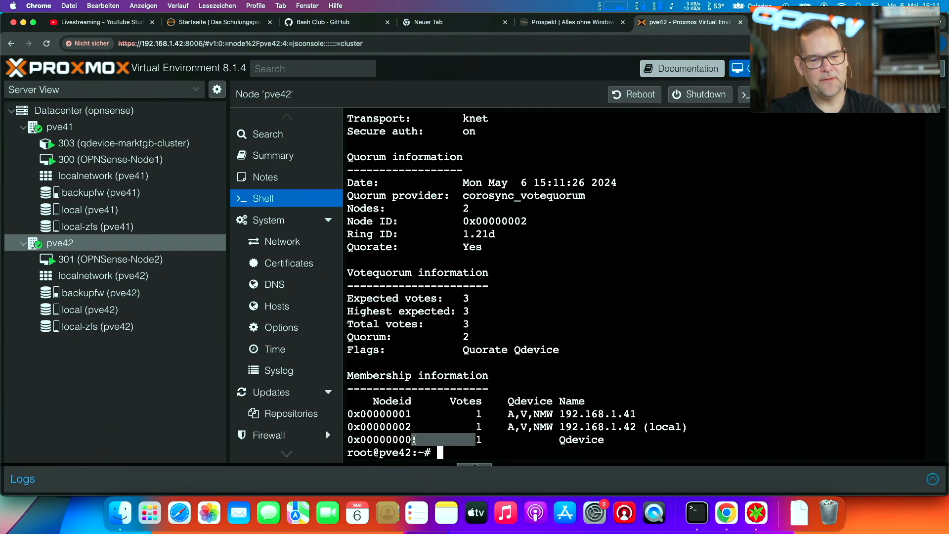
triple_click(414, 439)
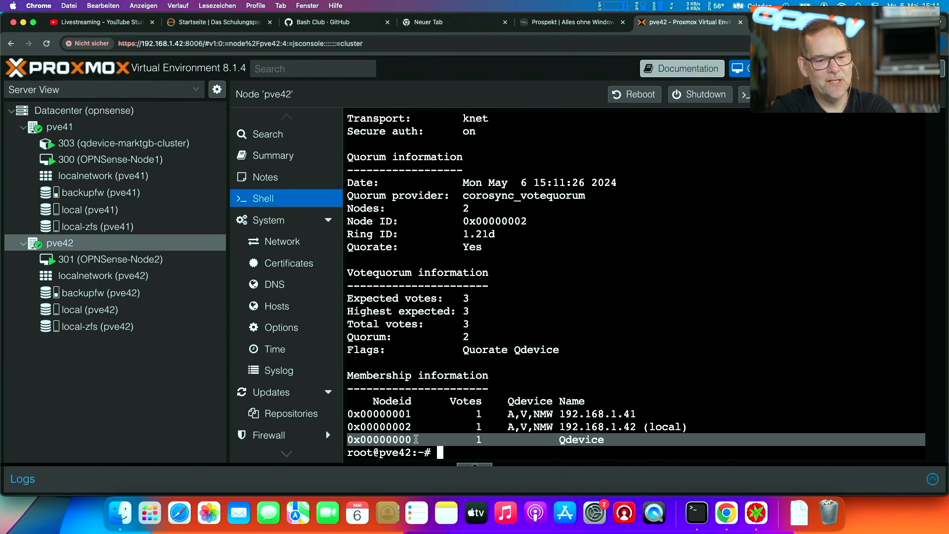
triple_click(572, 437)
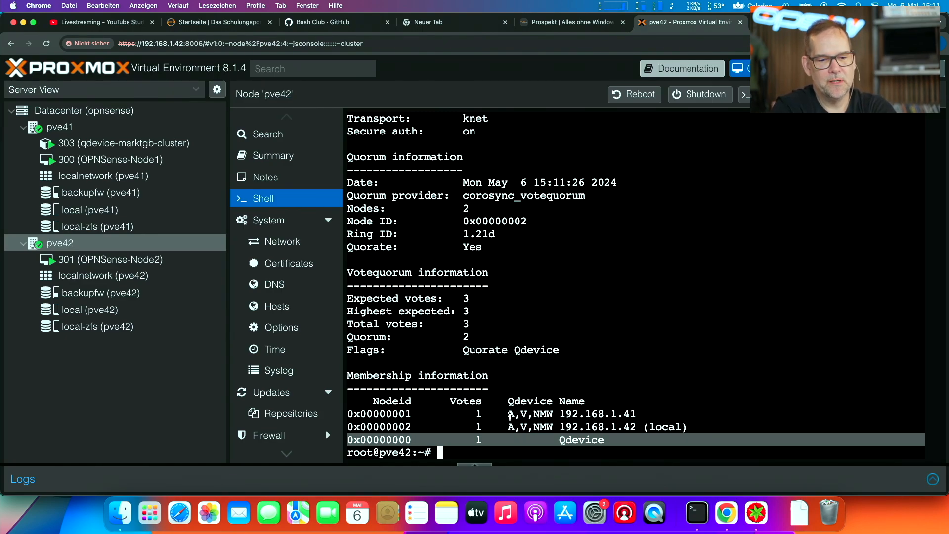
triple_click(511, 425)
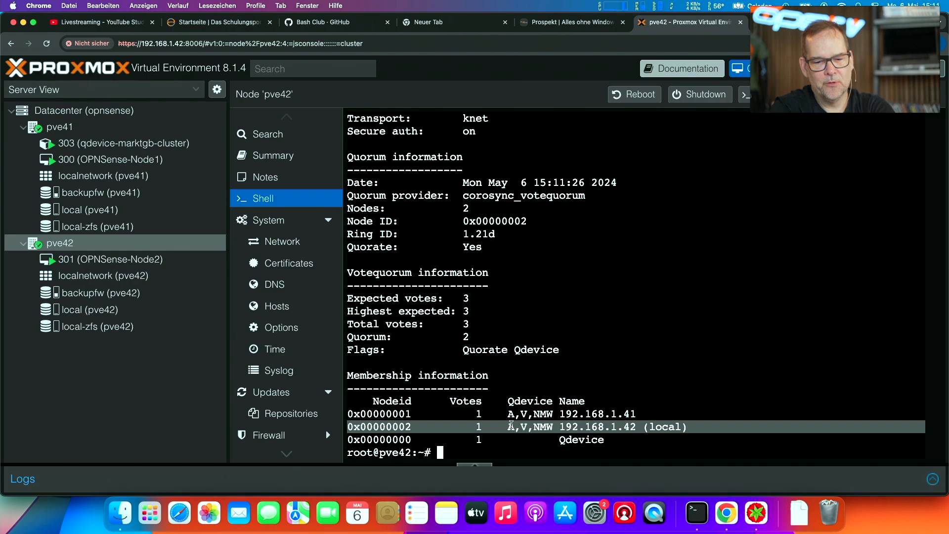
triple_click(518, 415)
triple_click(550, 440)
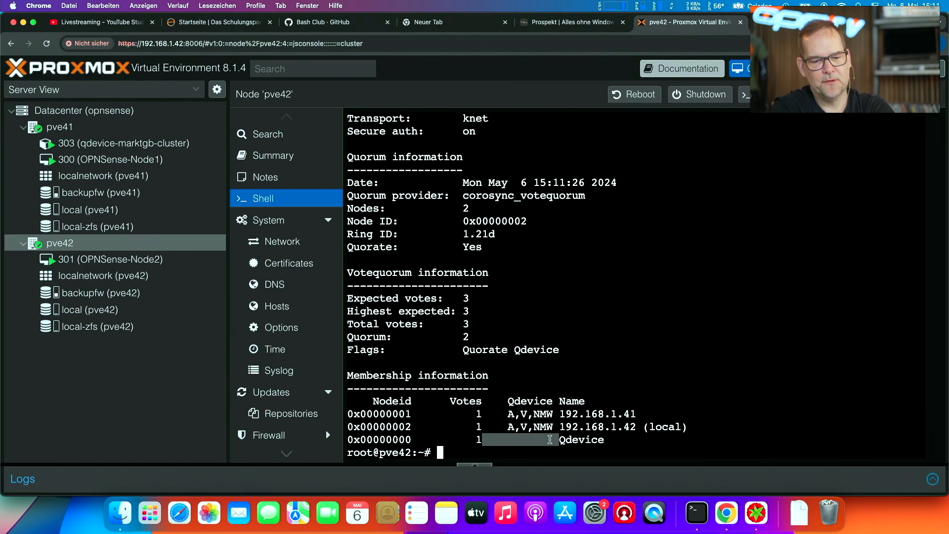
triple_click(549, 427)
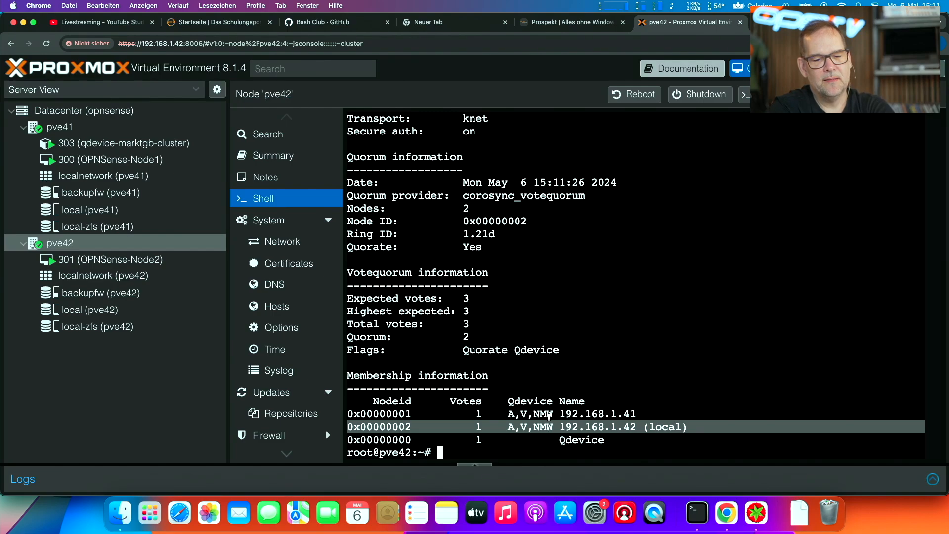
left_click(550, 416)
triple_click(550, 415)
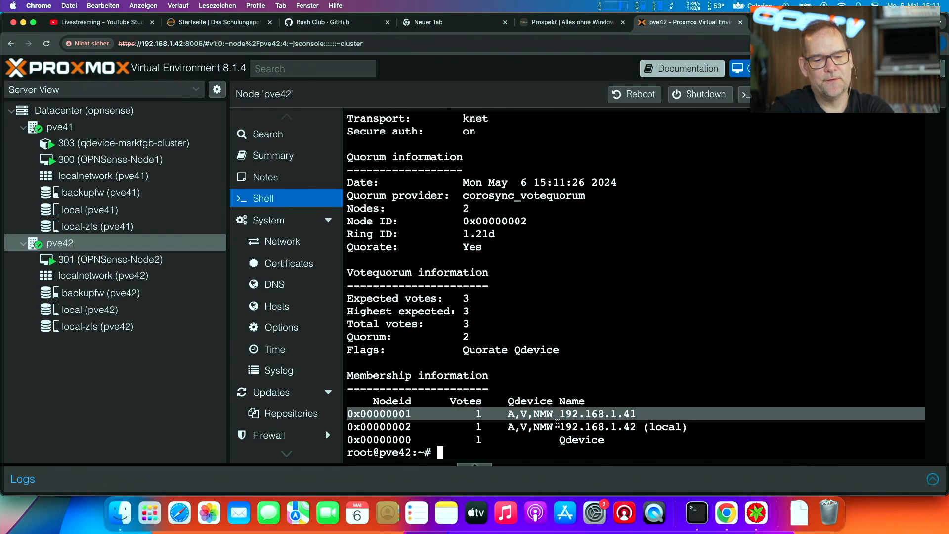
triple_click(570, 439)
triple_click(563, 414)
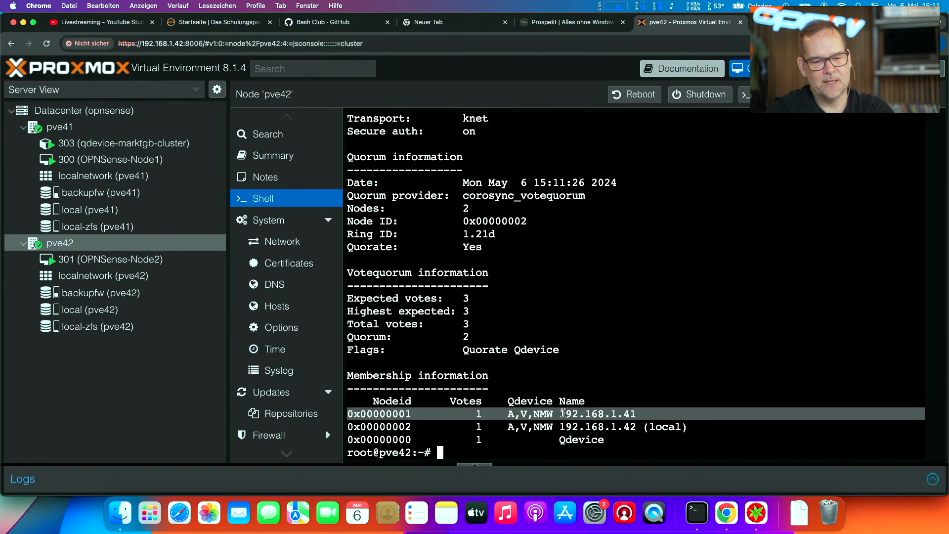
triple_click(566, 425)
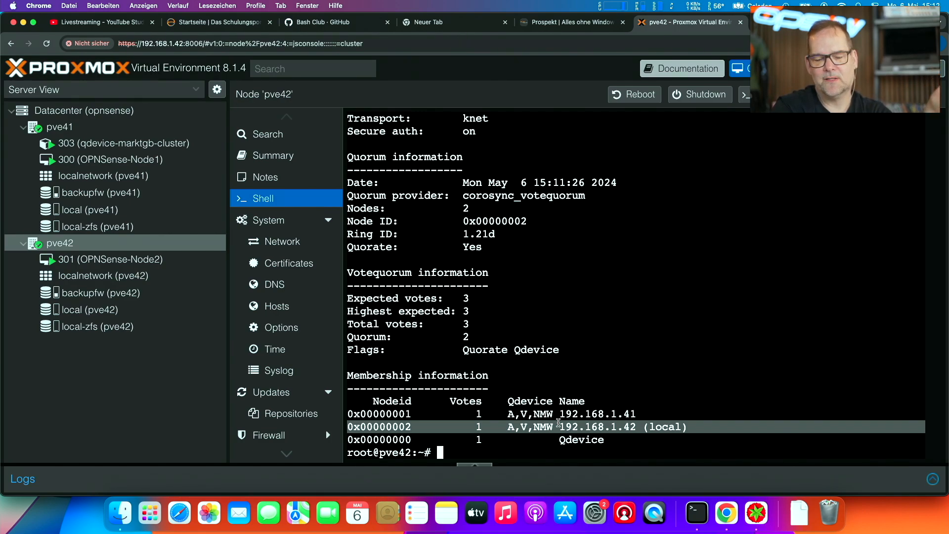
triple_click(552, 436)
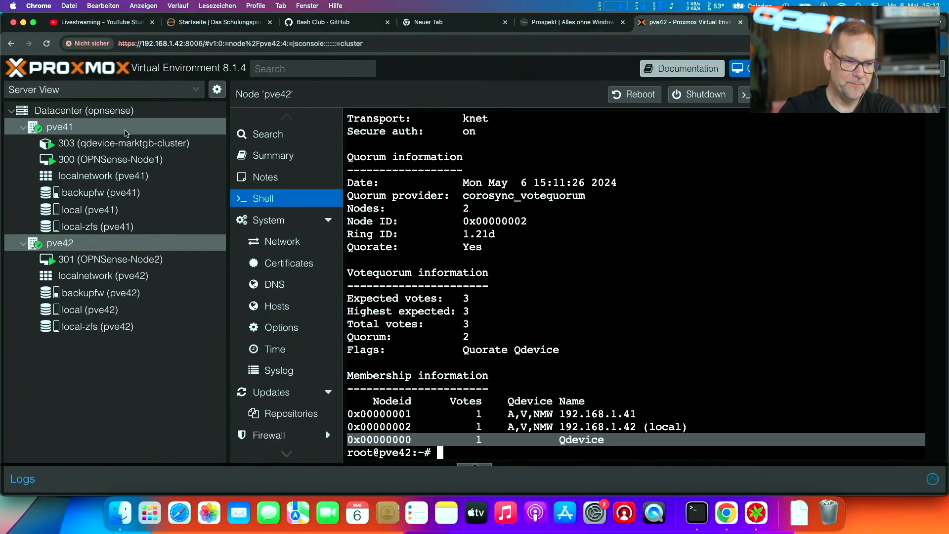
- Inspect the ZFS pool rpool on node pve41, viewing its mirror devices with a widened name column
left_click(125, 127)
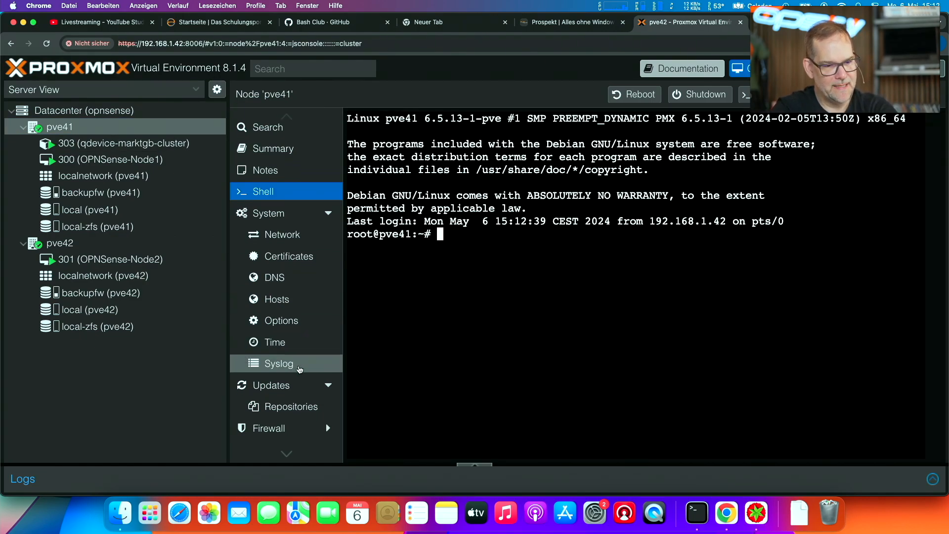
scroll(299, 370, "down", 5)
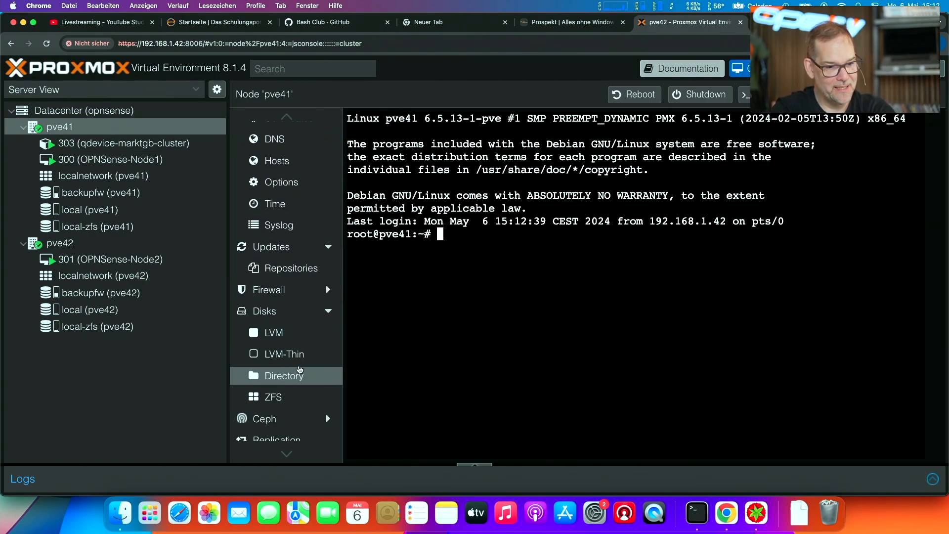
left_click(303, 396)
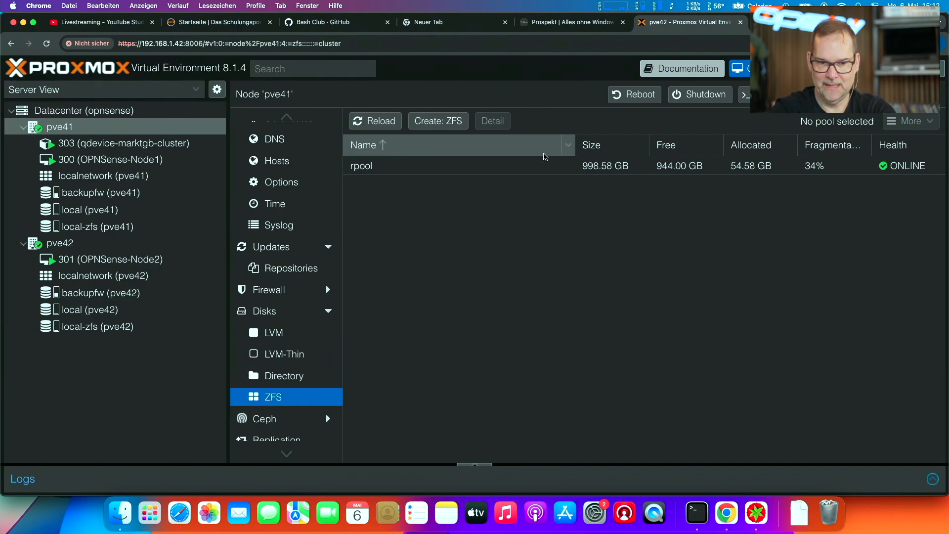
double_click(542, 165)
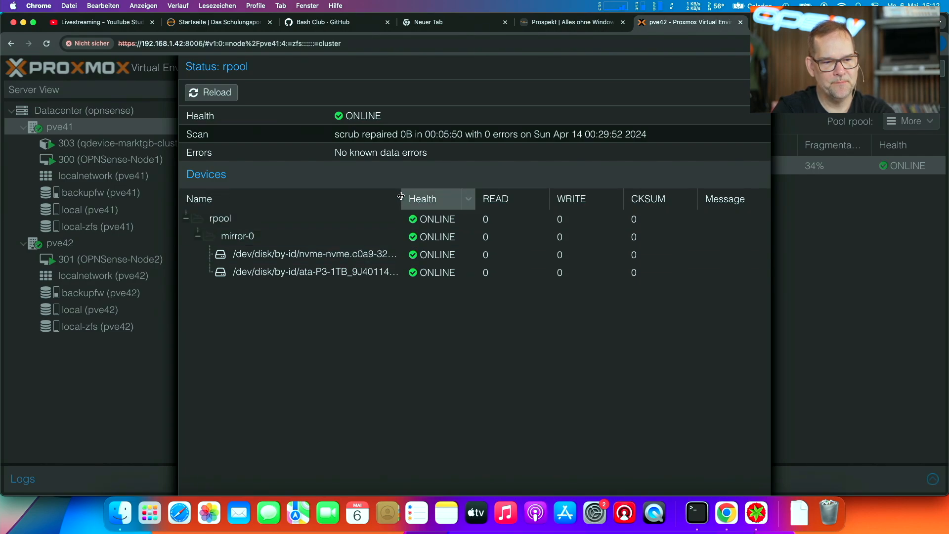
left_click_drag(399, 195, 431, 196)
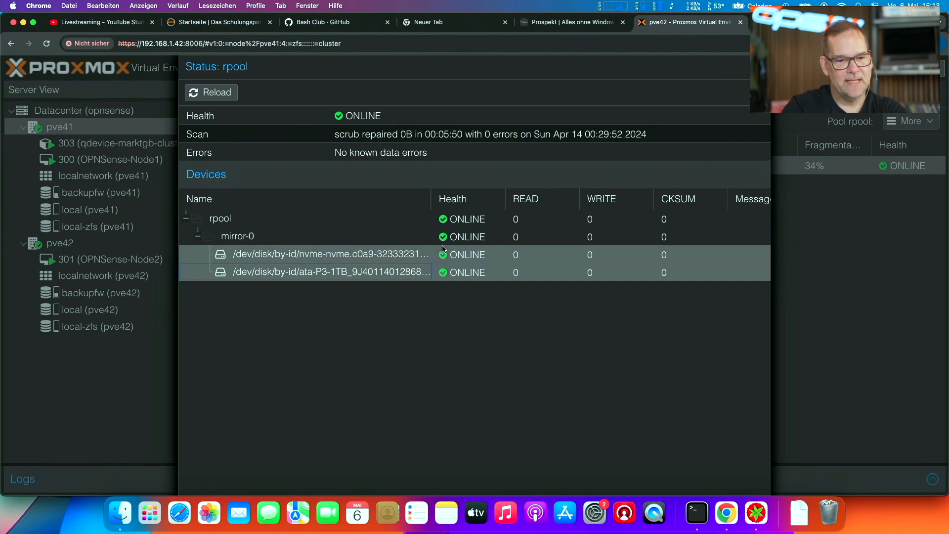
left_click(761, 67)
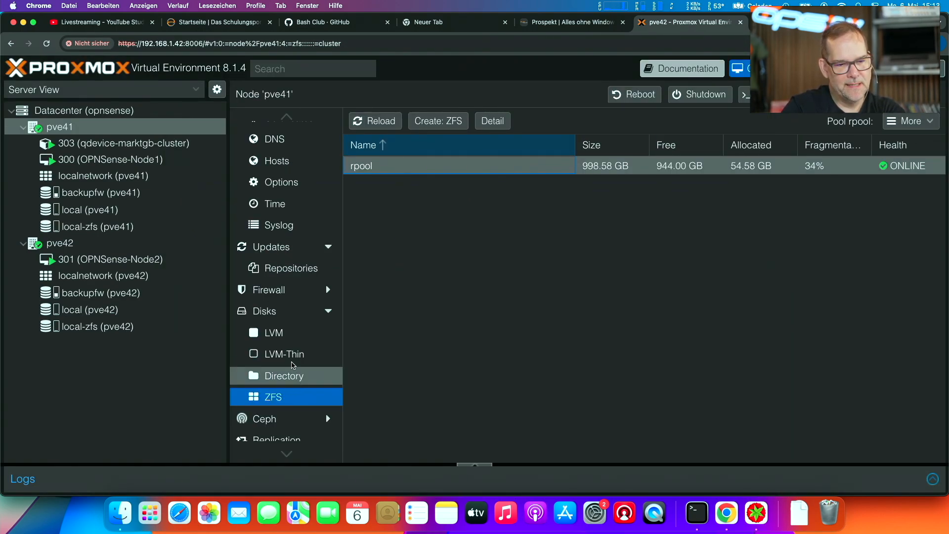
- View the physical disks of node pve41 with their partitions, sizes and models
scroll(302, 378, "down", 3)
scroll(297, 378, "up", 2)
scroll(294, 380, "up", 2)
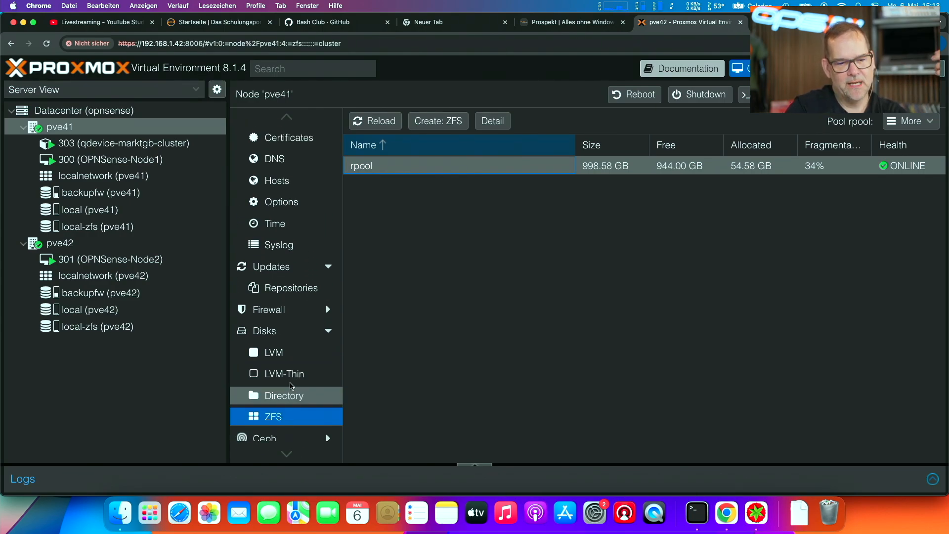
left_click(283, 335)
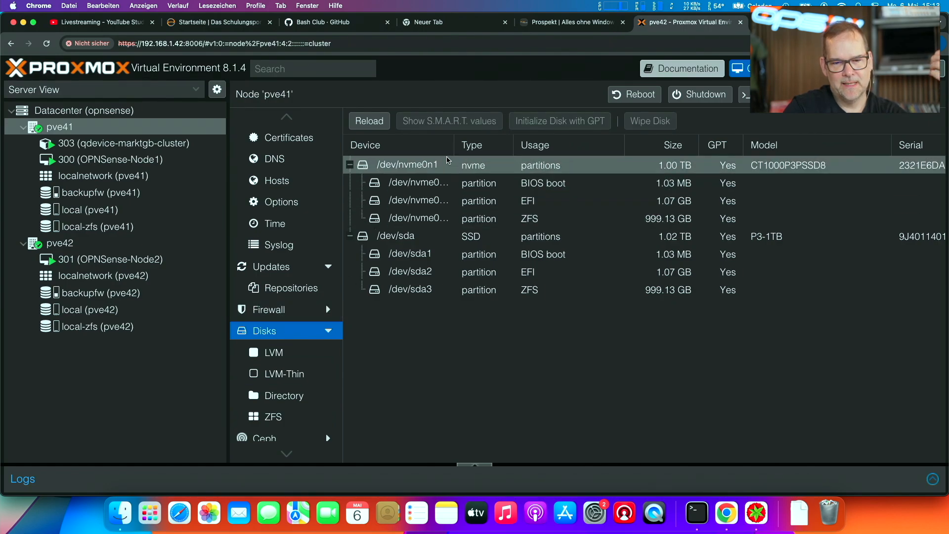
scroll(448, 161, "right", 10)
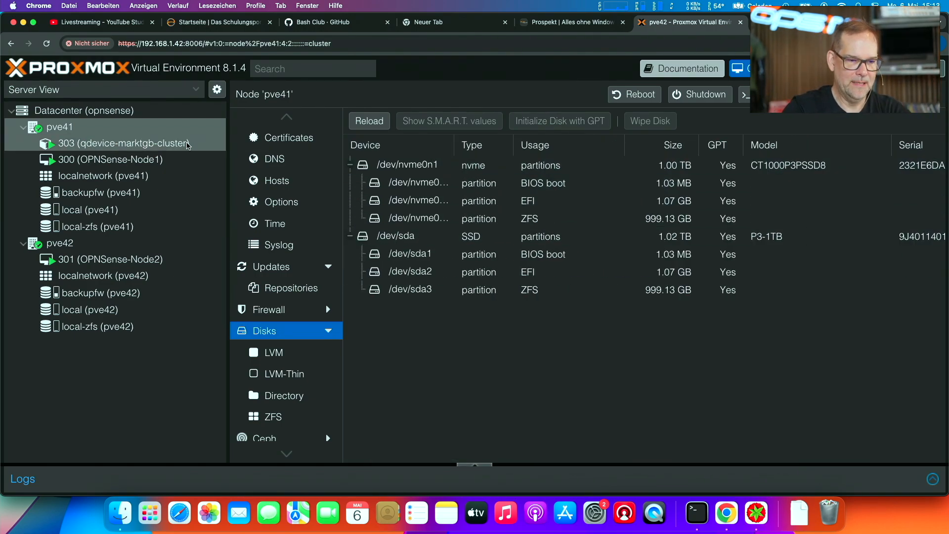
- Open the summary of container 303 (qdevice-marktgb-cluster) on node pve41
left_click(163, 143)
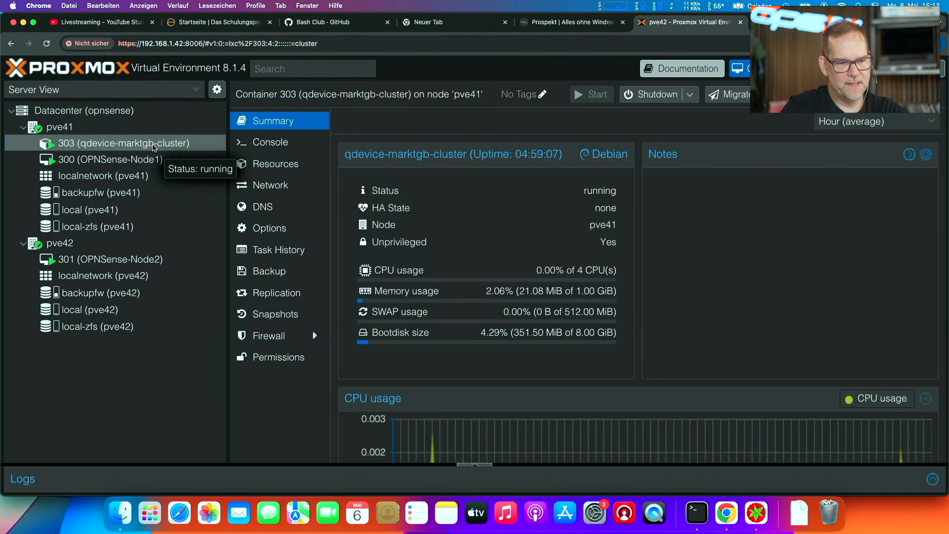
- View the summary of VM 300 (OPNSense-Node1) on node pve41 and switch to Terminal
left_click(146, 161)
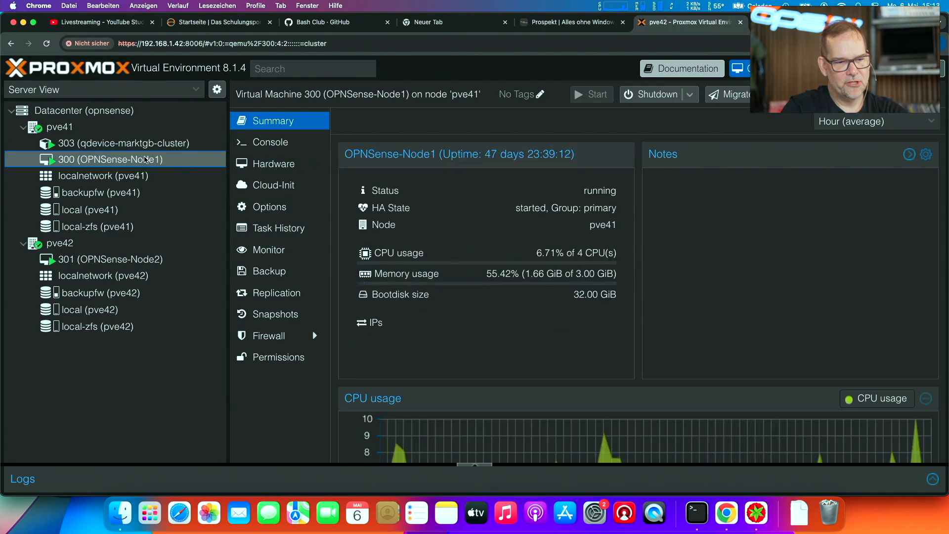
key("super+space")
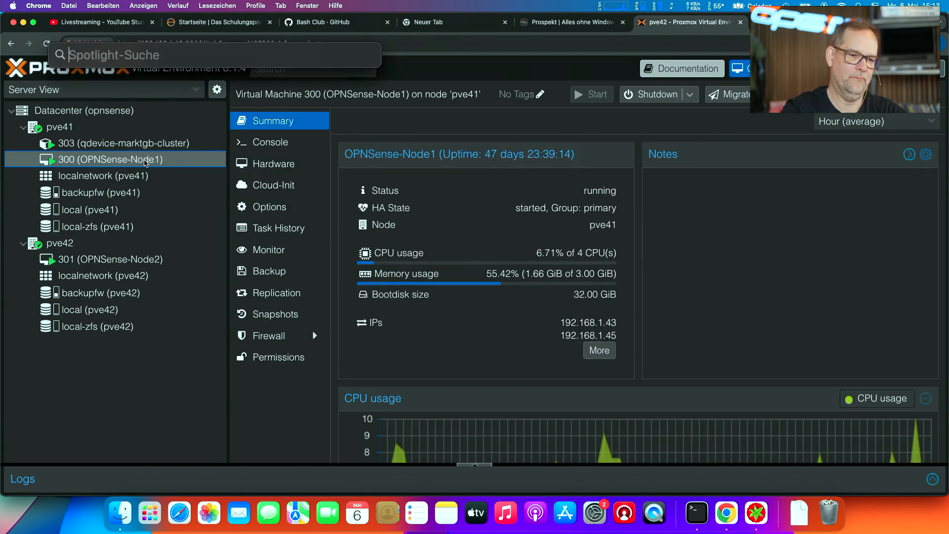
type("terminal")
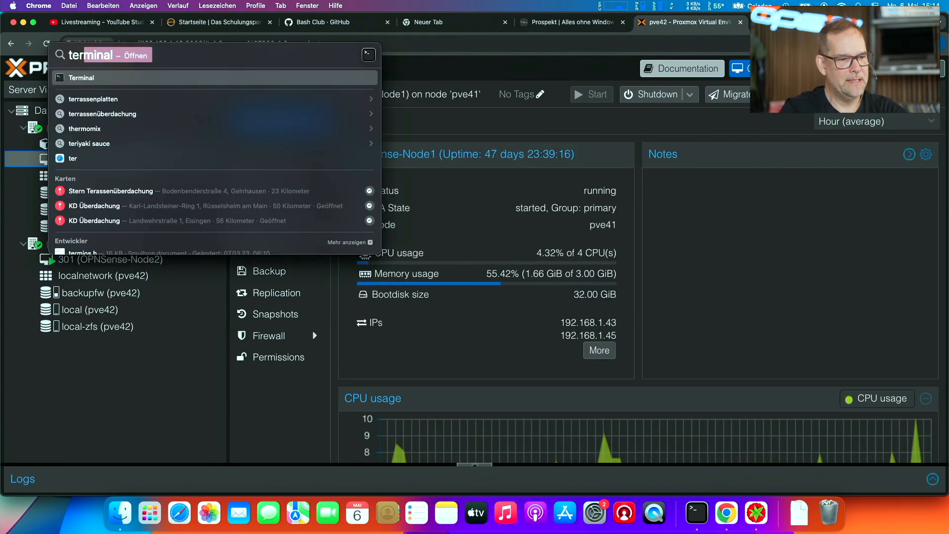
key("Return")
- Clear the terminal screen and start a continuous ping to 192.168.1.41
type("clear")
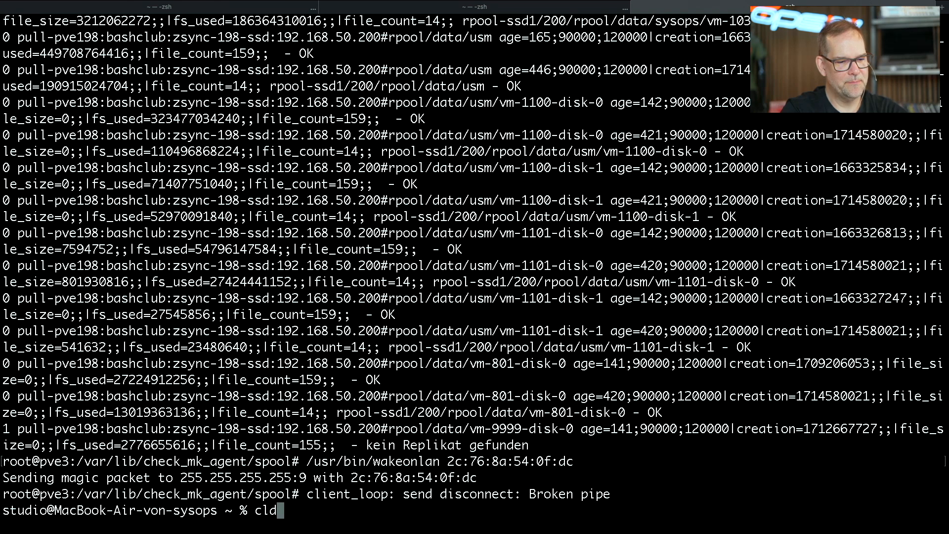
key("Return")
type("ping ")
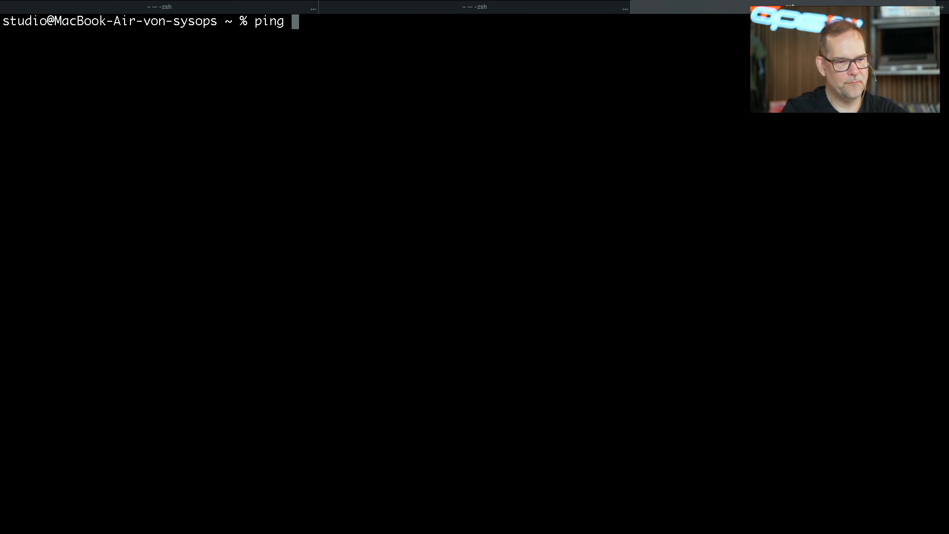
type("192.168")
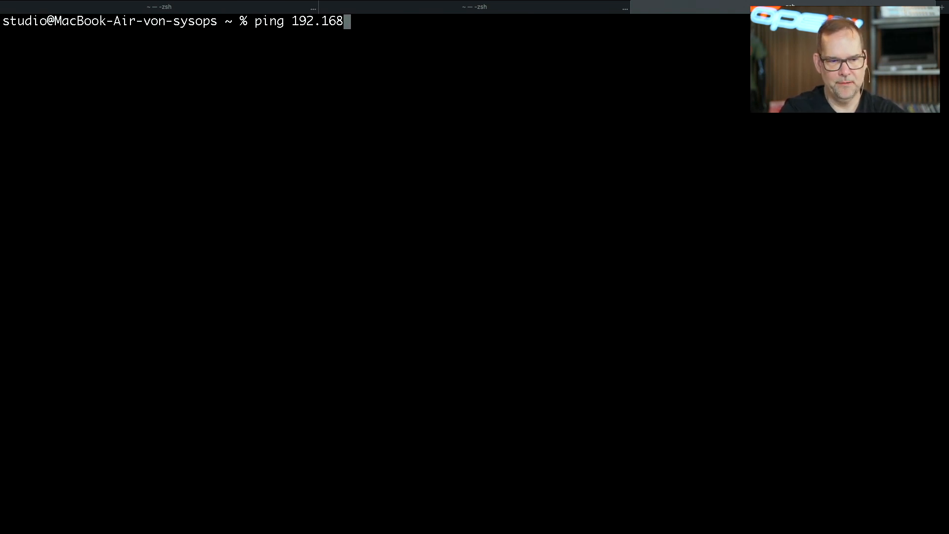
type(".1.")
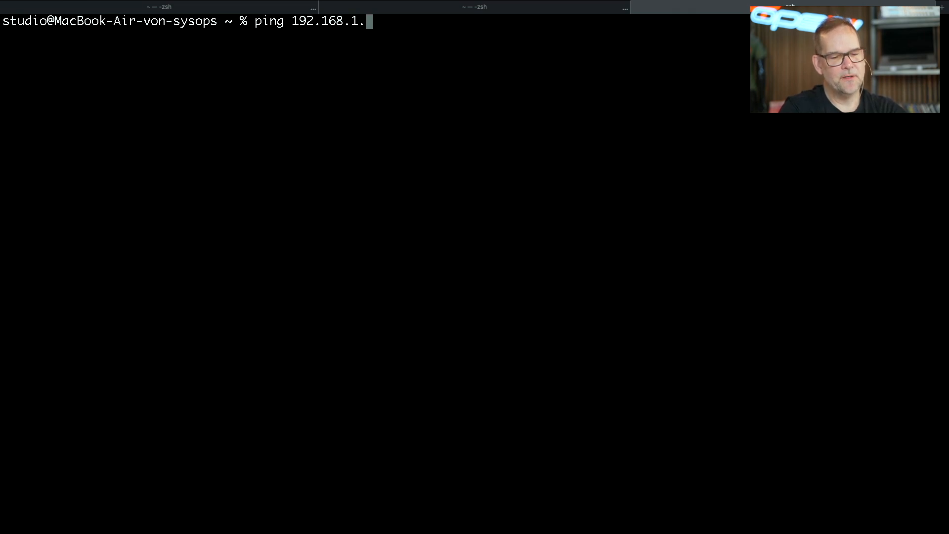
type("41")
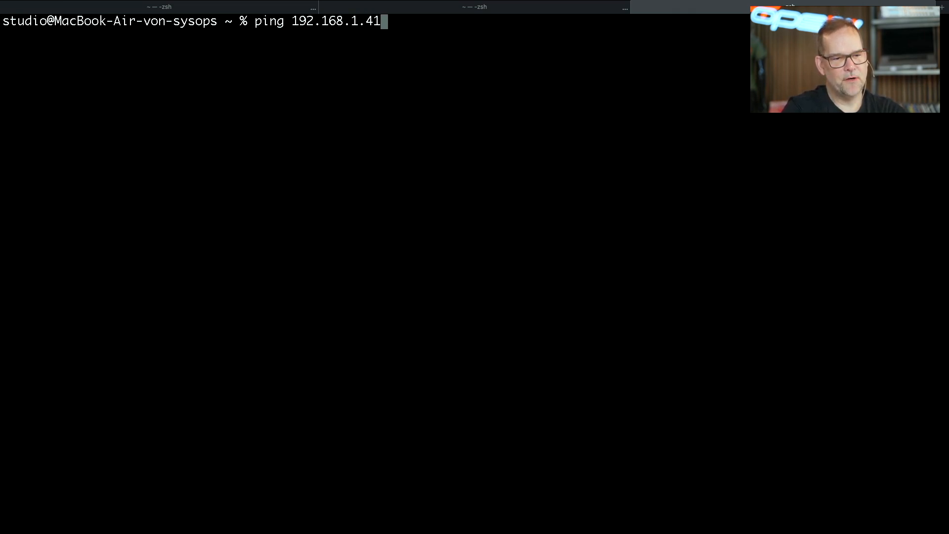
key("Return")
- Take the Terminal window with the running ping out of full-screen mode so it floats over the Proxmox page
key("ctrl+Left")
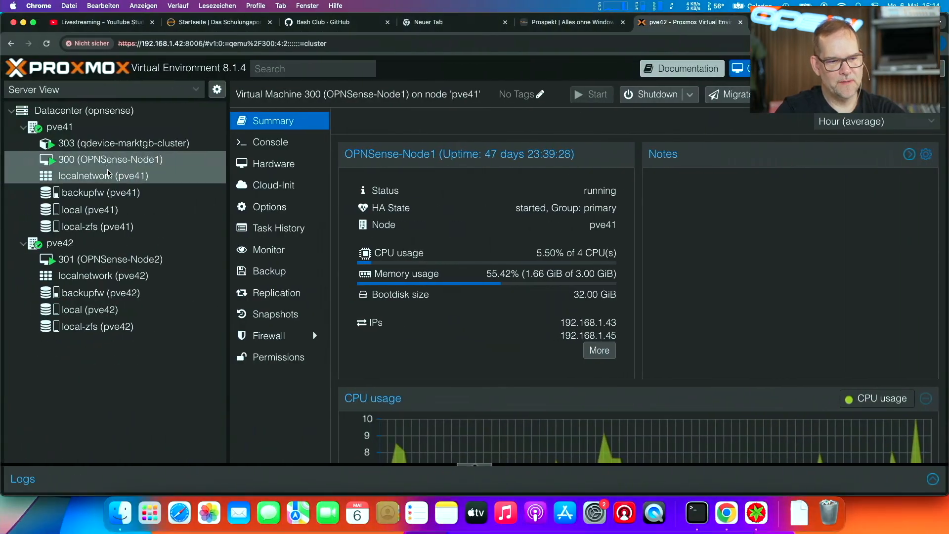
key("ctrl+Right")
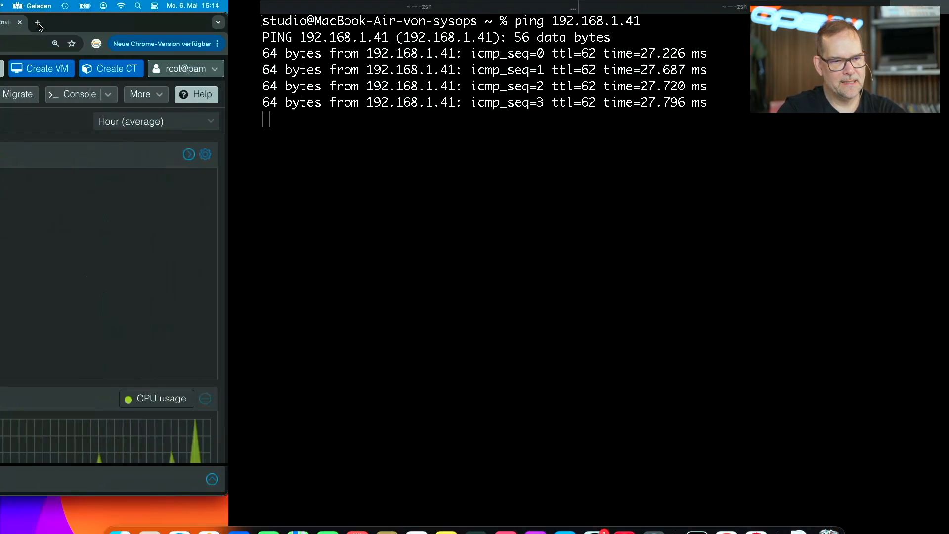
left_click(71, 5)
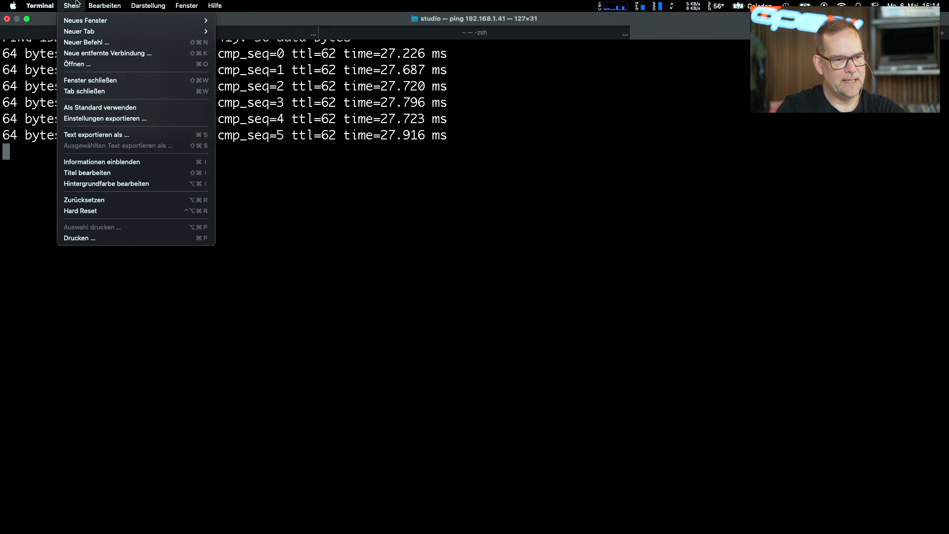
left_click(42, 2)
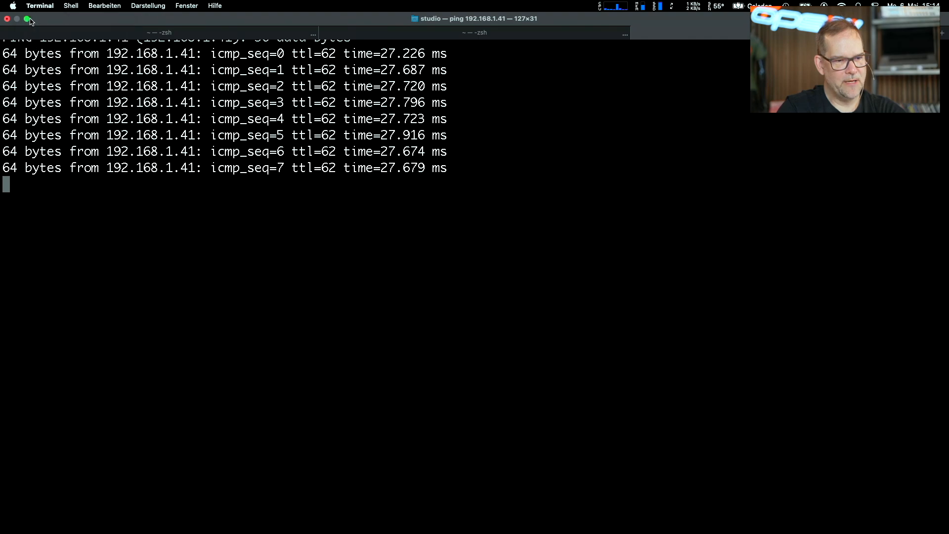
left_click(29, 19)
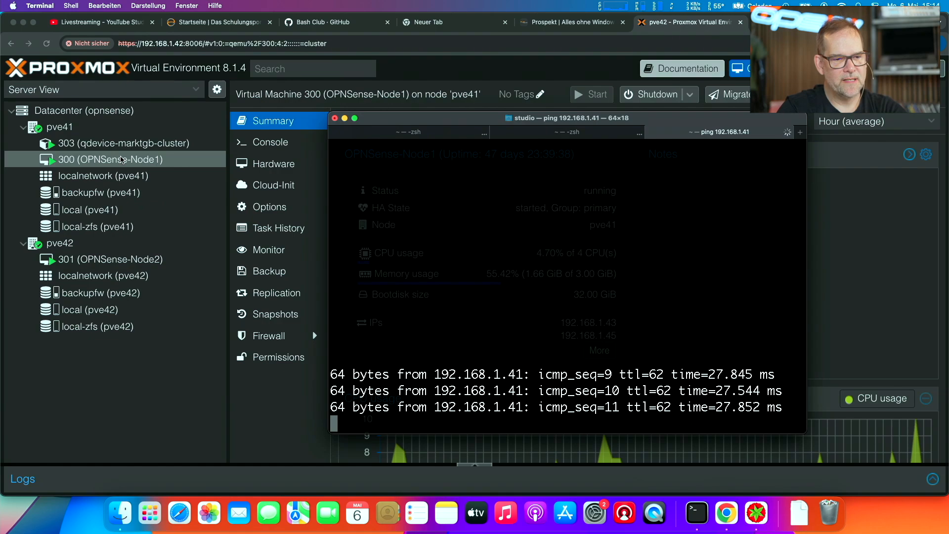
- Inspect the replication job of VM 300 to pve42, including its schedule settings, and close it without changes
right_click(122, 159)
left_click(101, 161)
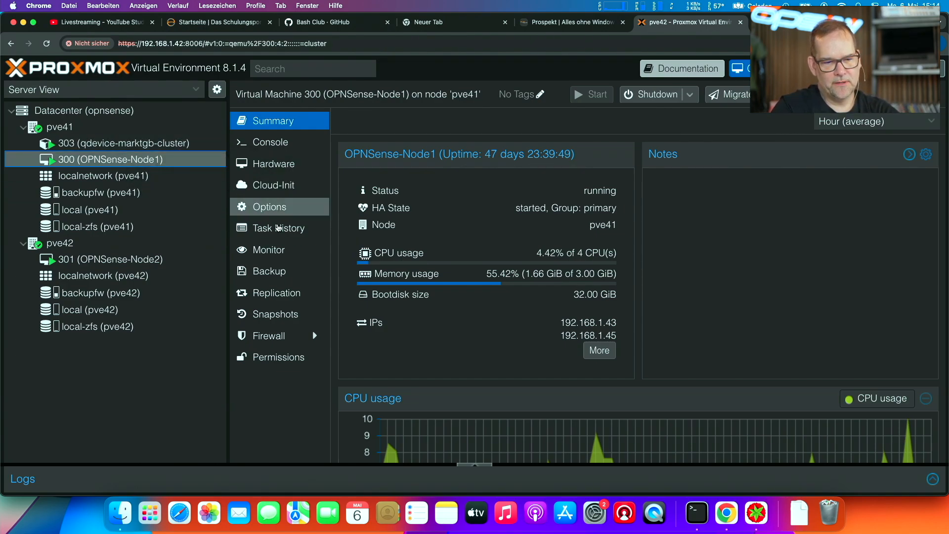
left_click(300, 292)
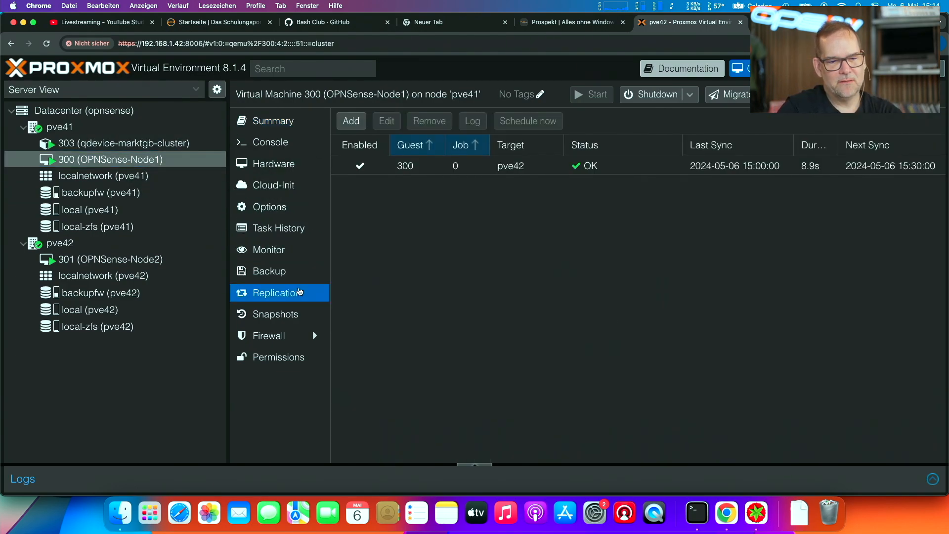
left_click(478, 168)
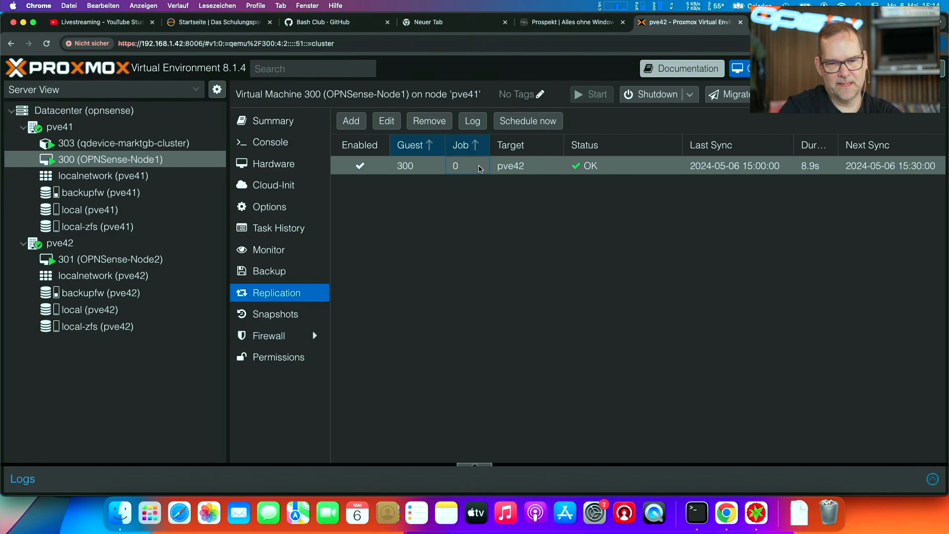
double_click(711, 172)
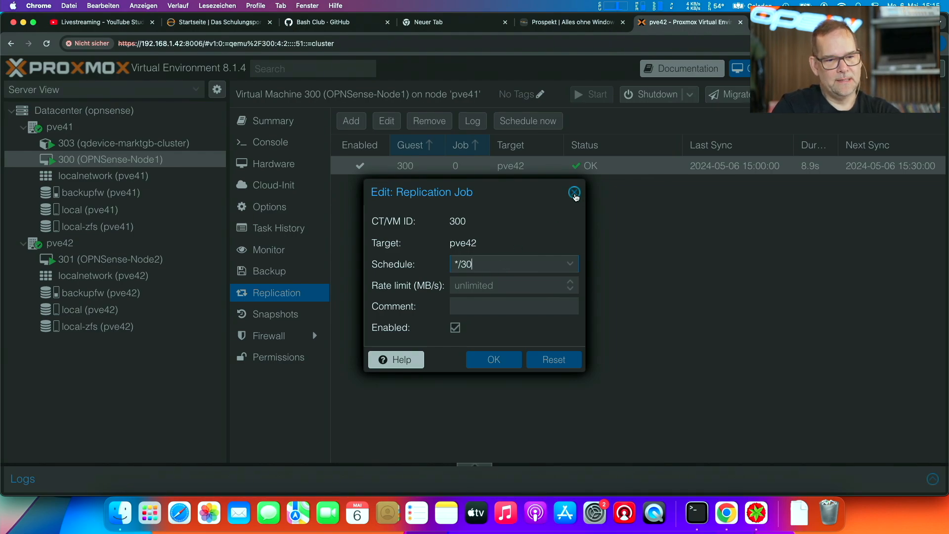
left_click(575, 193)
- Migrate VM 300 (OPNSense-Node1) online from node pve41 to pve42, keeping the current storage layout
right_click(168, 158)
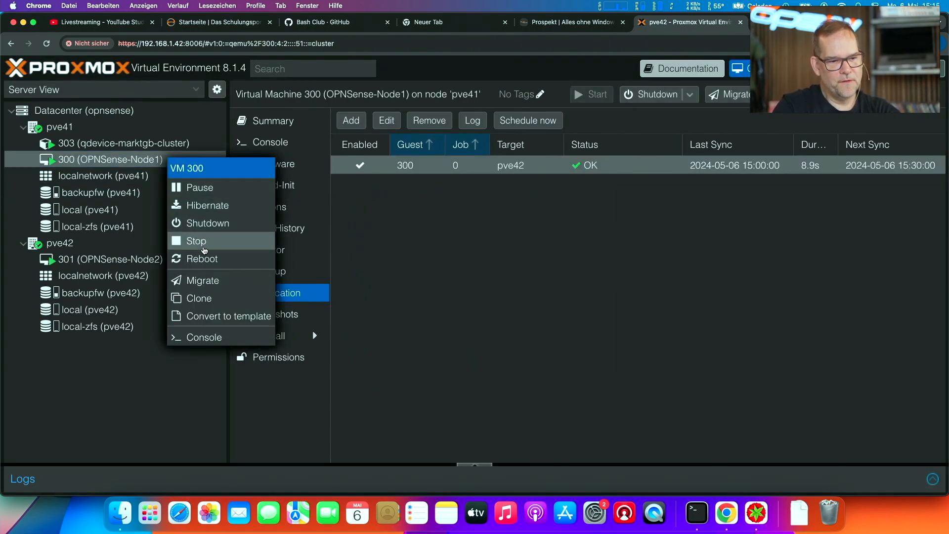
left_click(212, 281)
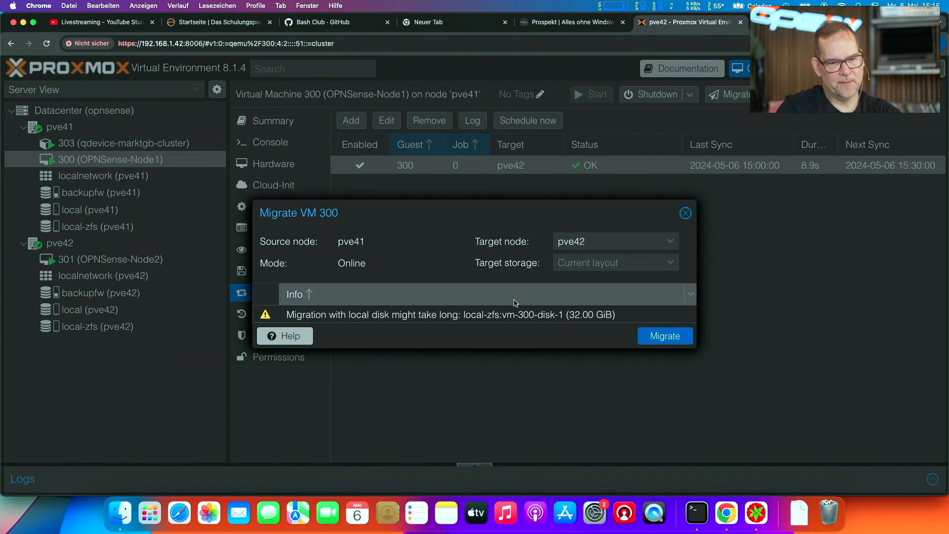
left_click(660, 337)
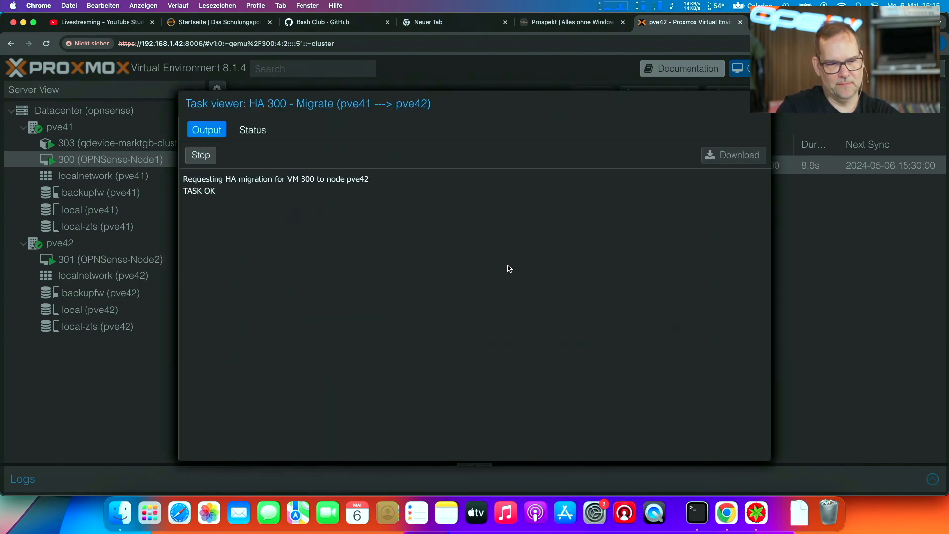
- Bring the Terminal ping window to the front and move it clear of the migration task output
left_click(697, 513)
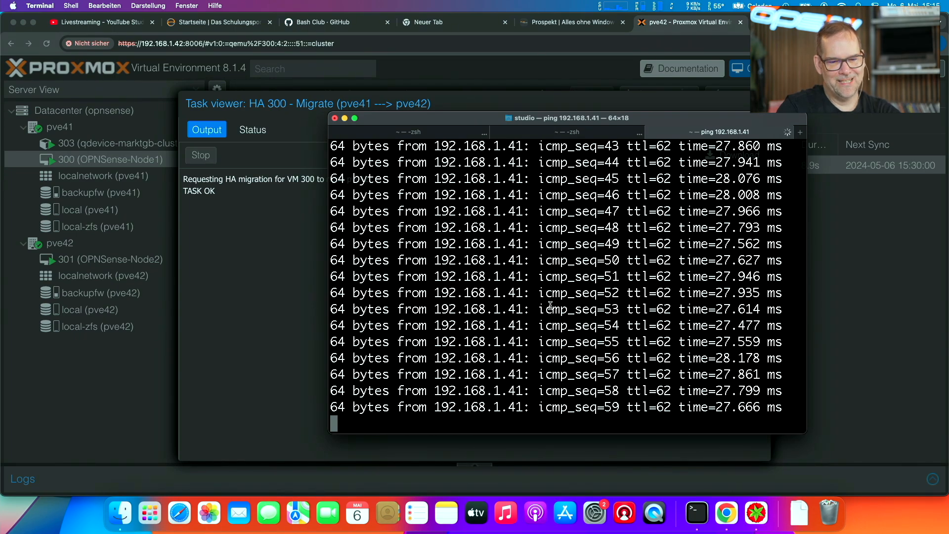
left_click_drag(431, 122, 564, 162)
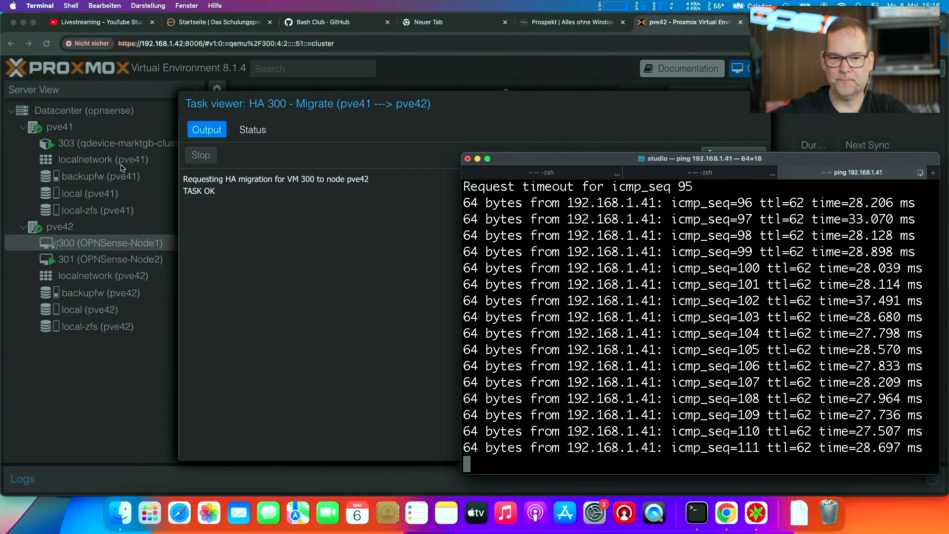
- Close the migration task viewer and check the disks of node pve41 and the replication status of VM 300 on pve42
left_click(90, 247)
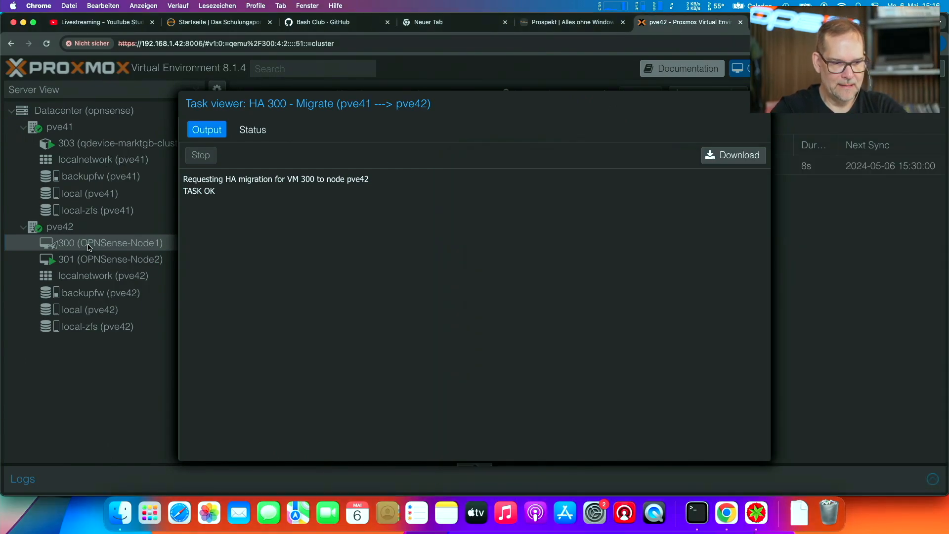
left_click(760, 105)
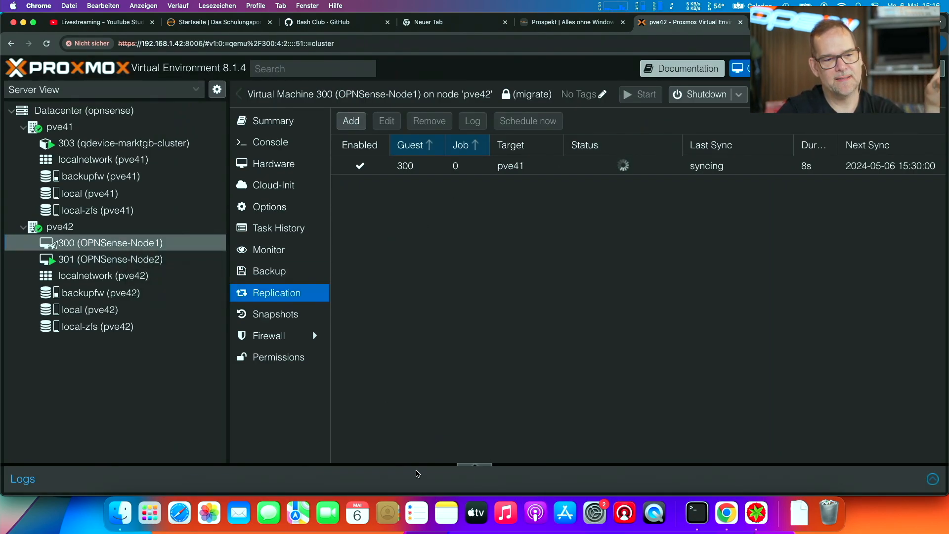
left_click(77, 130)
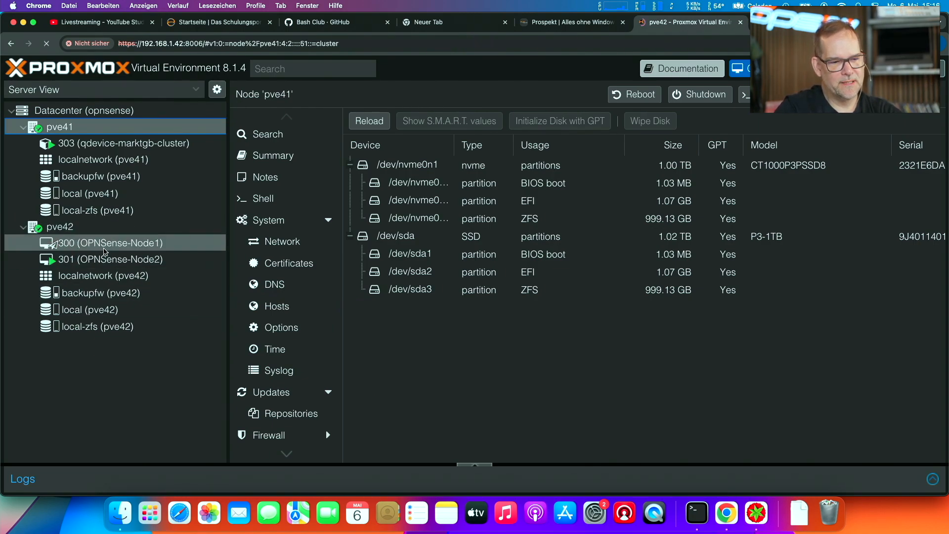
left_click(23, 232)
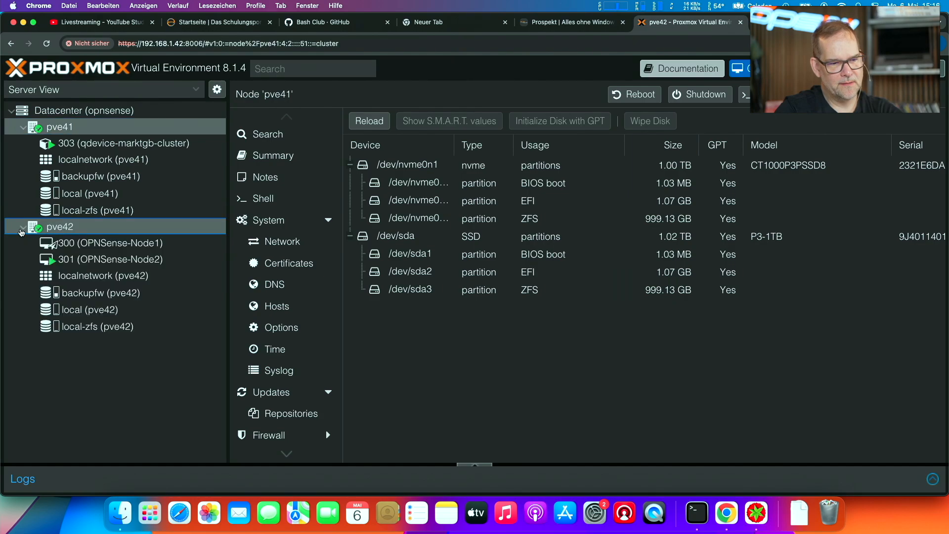
left_click(84, 243)
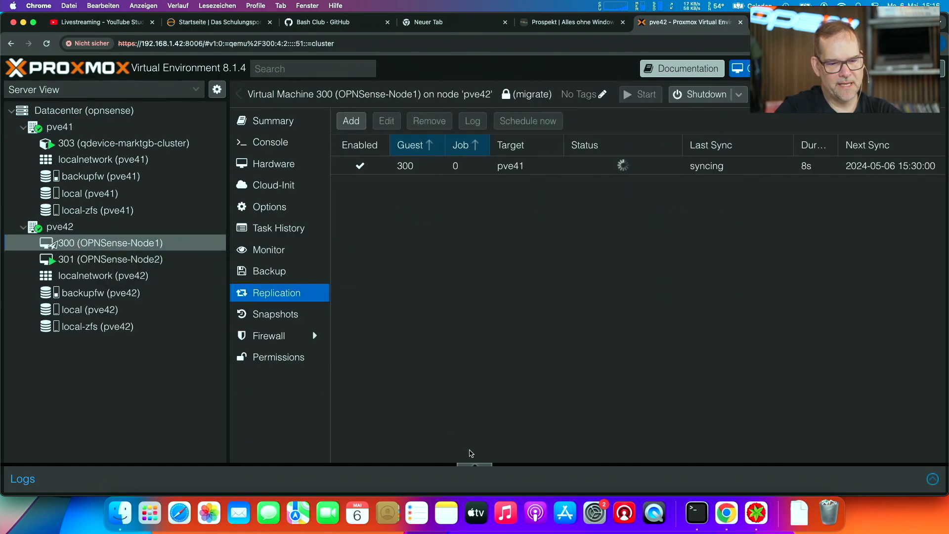
left_click(475, 465)
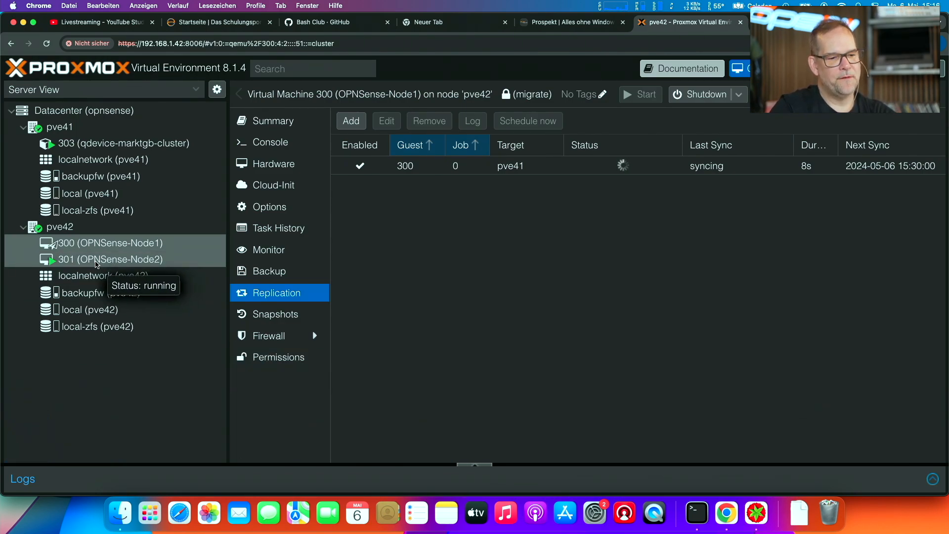
- View the replication job of VM 301 (OPNSense-Node2) on node pve42 and open its backup list
left_click(126, 262)
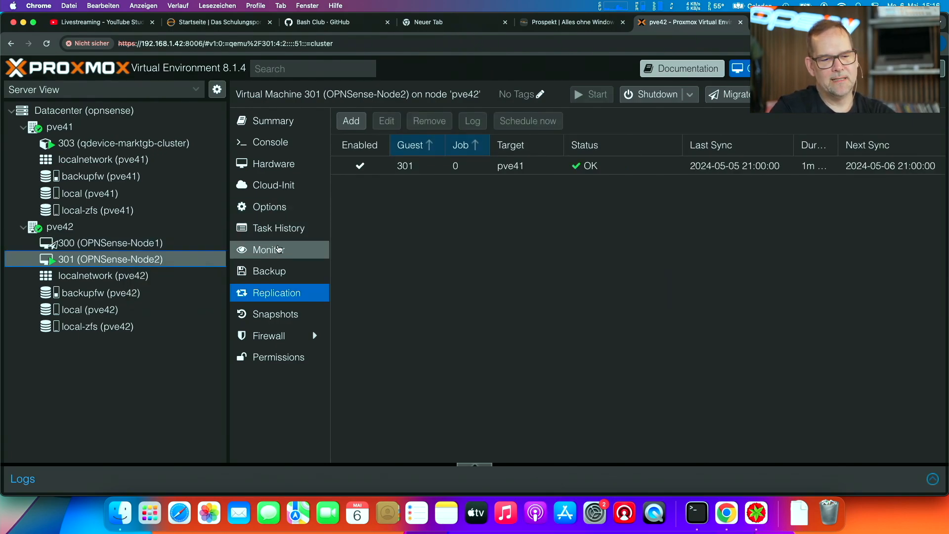
left_click(281, 271)
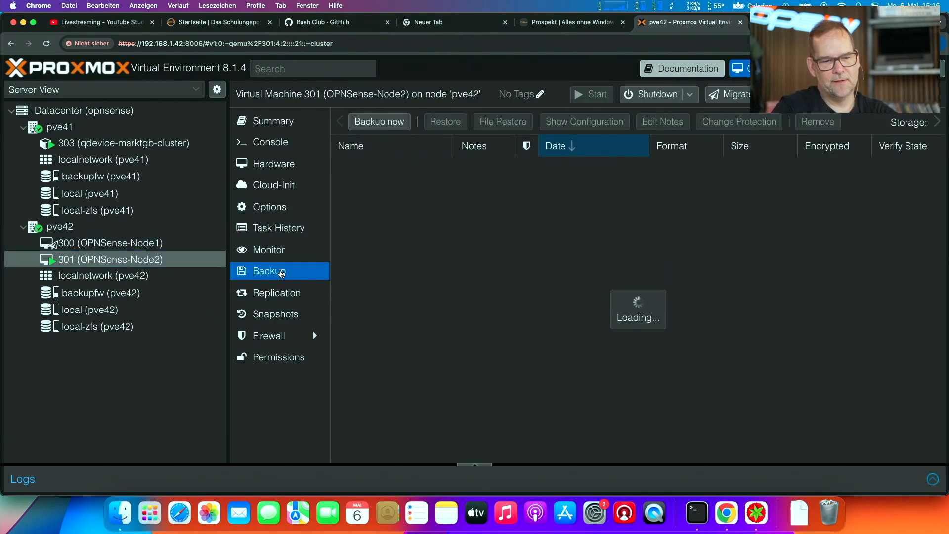
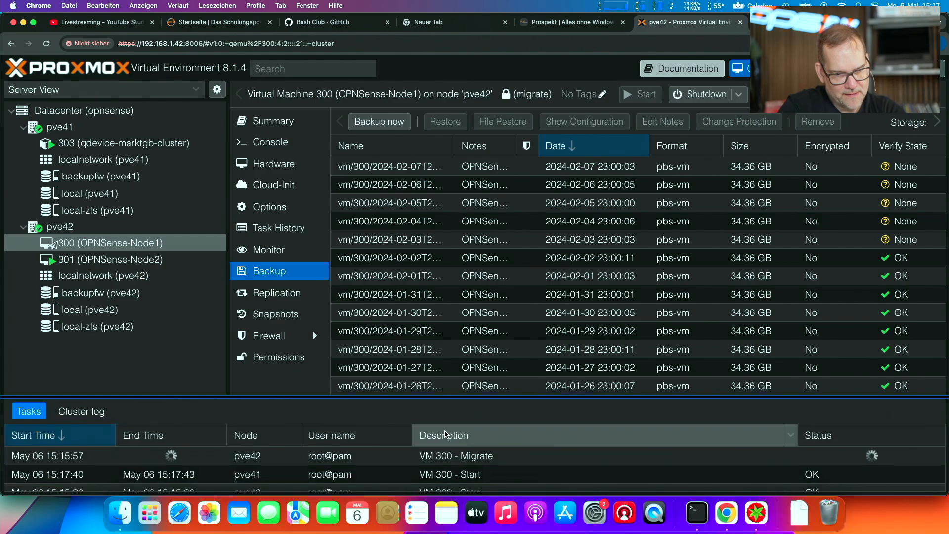
- Check the VM 300 migration task output against the running Terminal ping for timeouts, and close the task viewer
double_click(448, 456)
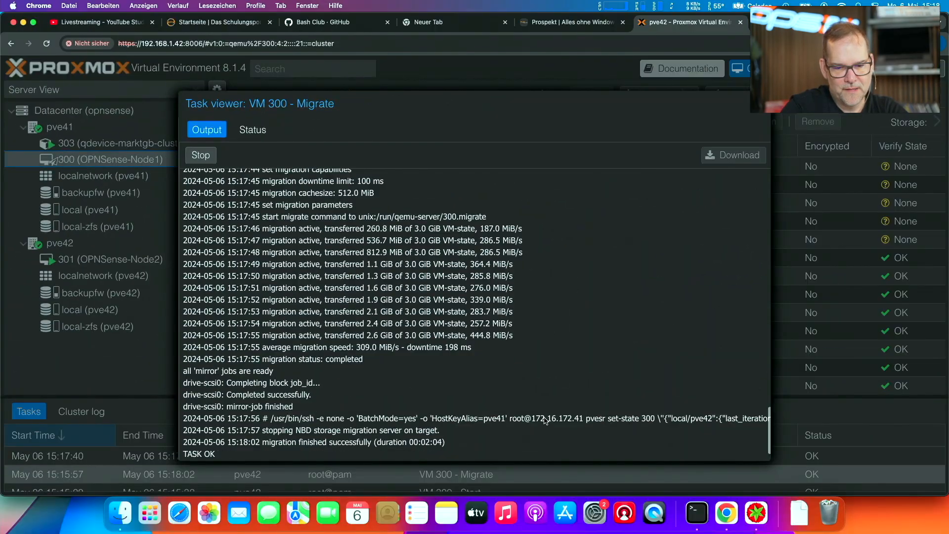
left_click(697, 513)
triple_click(593, 300)
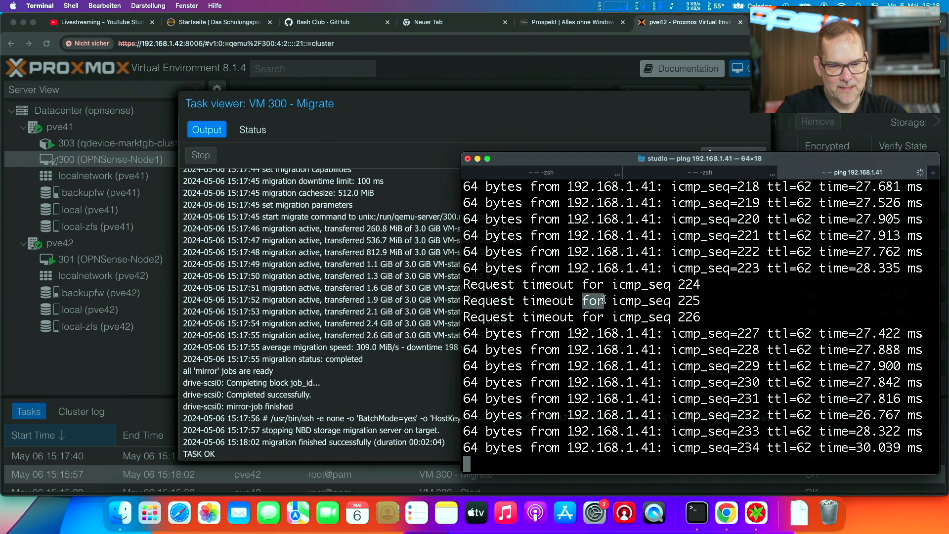
left_click(334, 319)
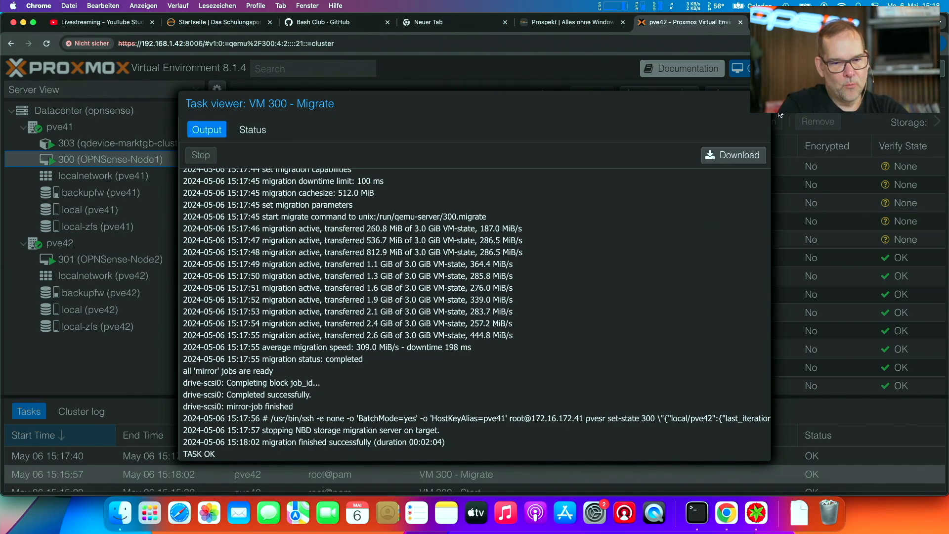
left_click(761, 104)
- Try to remove the 2024-02-04 backup of VM 301 (OPNSense-Node2) and dismiss the resulting dialog
left_click(146, 261)
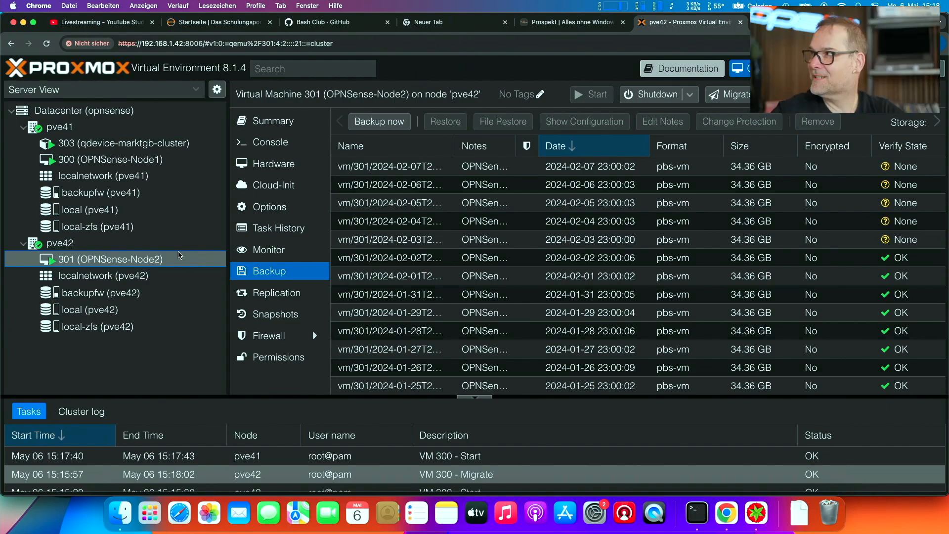
left_click(382, 218)
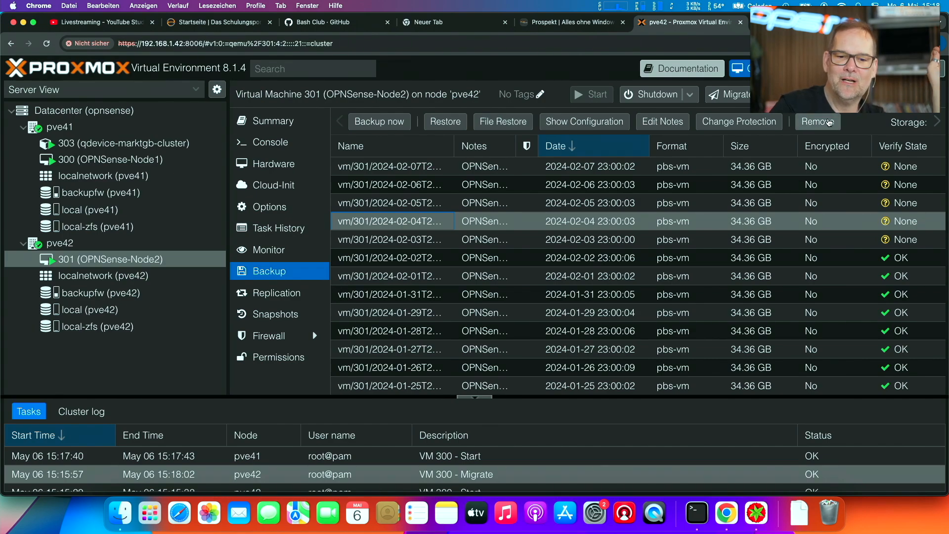
left_click(829, 122)
left_click(465, 308)
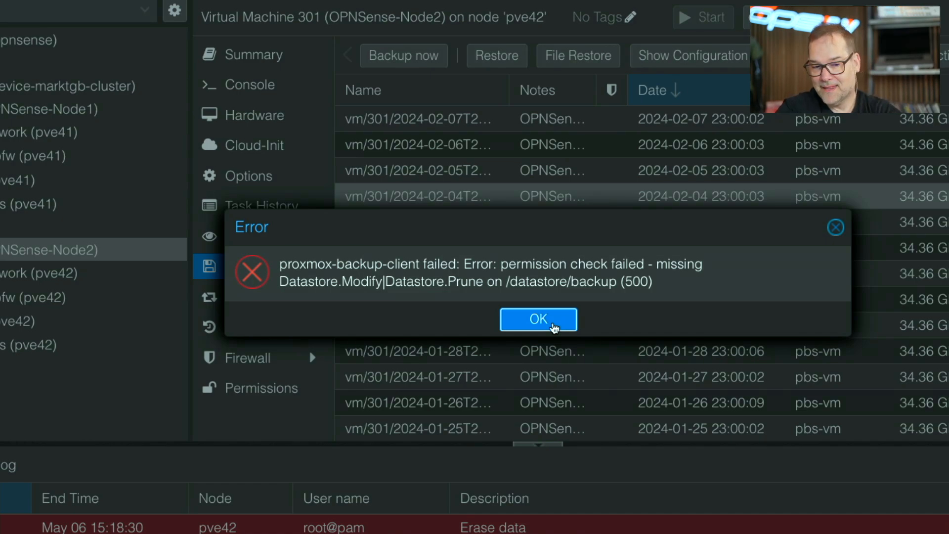
left_click(539, 319)
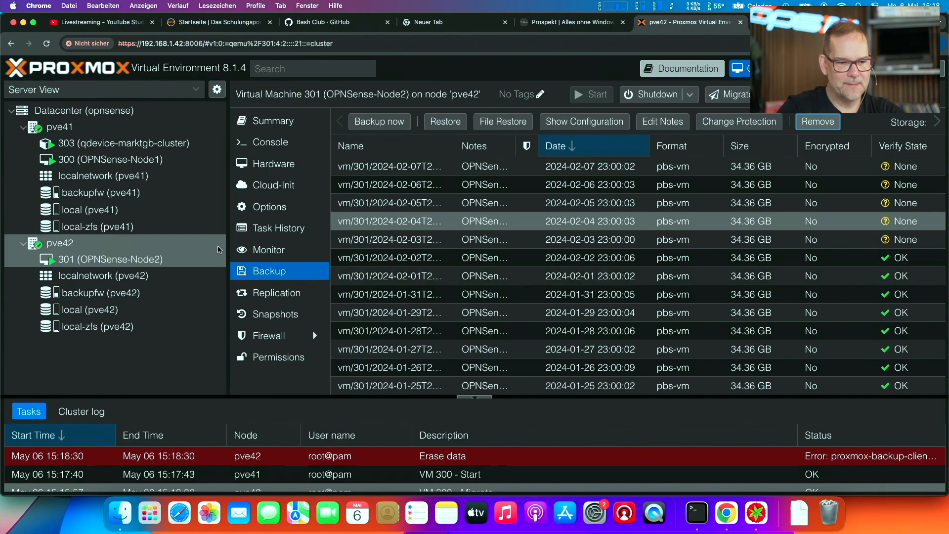
- Start a manual backup of VM 301 to the backupfw storage in Snapshot mode with {{guestname}} as notes
right_click(155, 262)
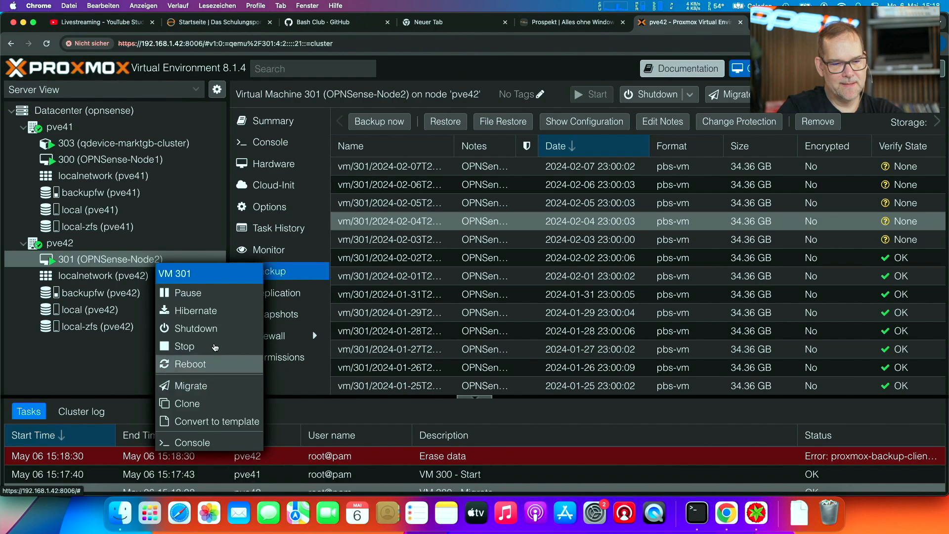
left_click(285, 271)
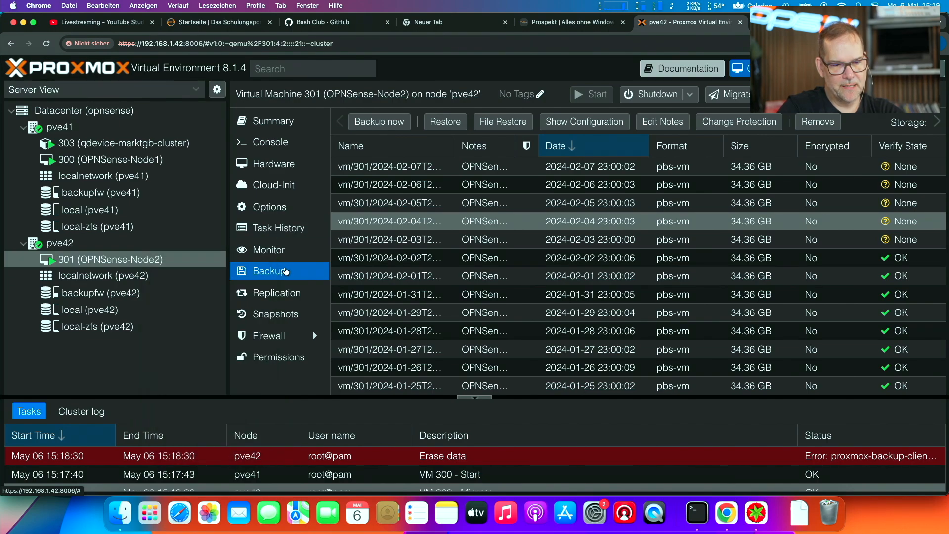
left_click(380, 121)
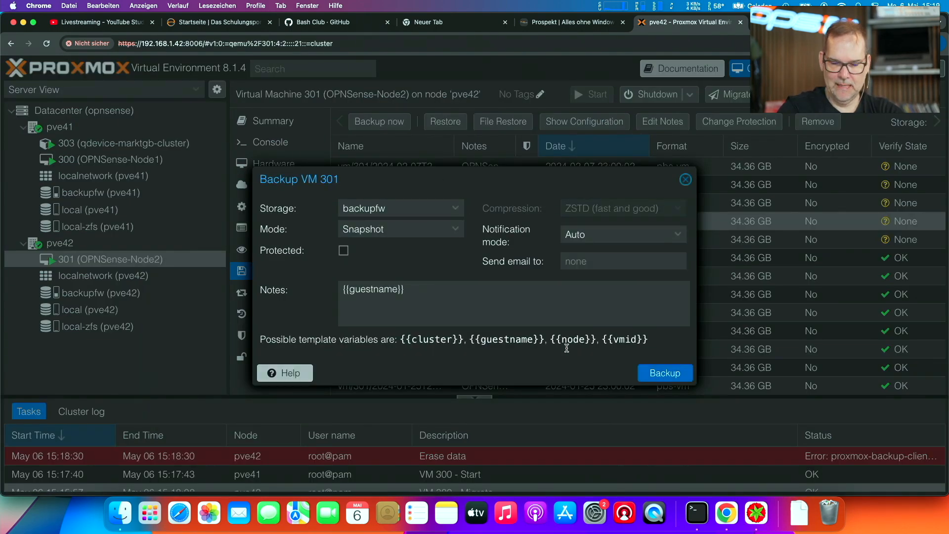
left_click(665, 372)
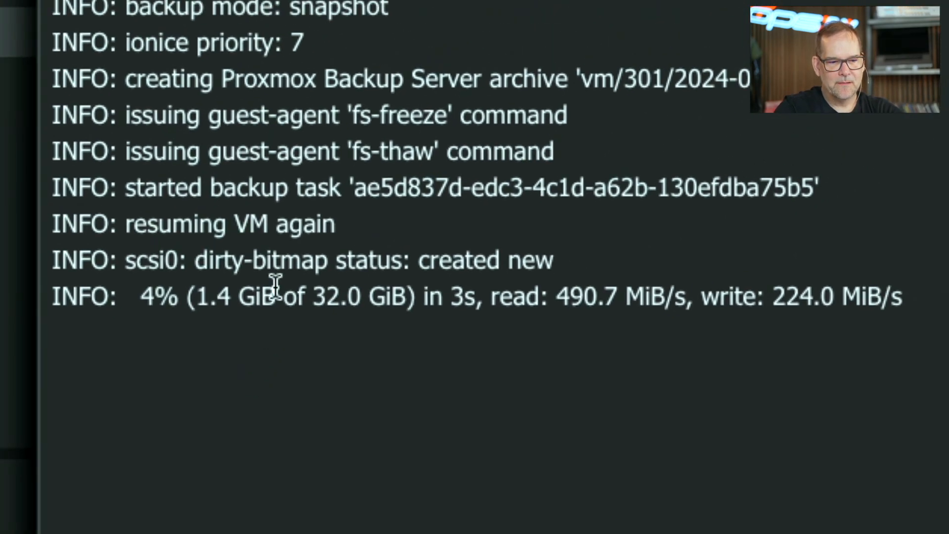
- Examine the dirty-bitmap, progress and VM resume lines in the VM 301 backup log, and close the task viewer
triple_click(289, 263)
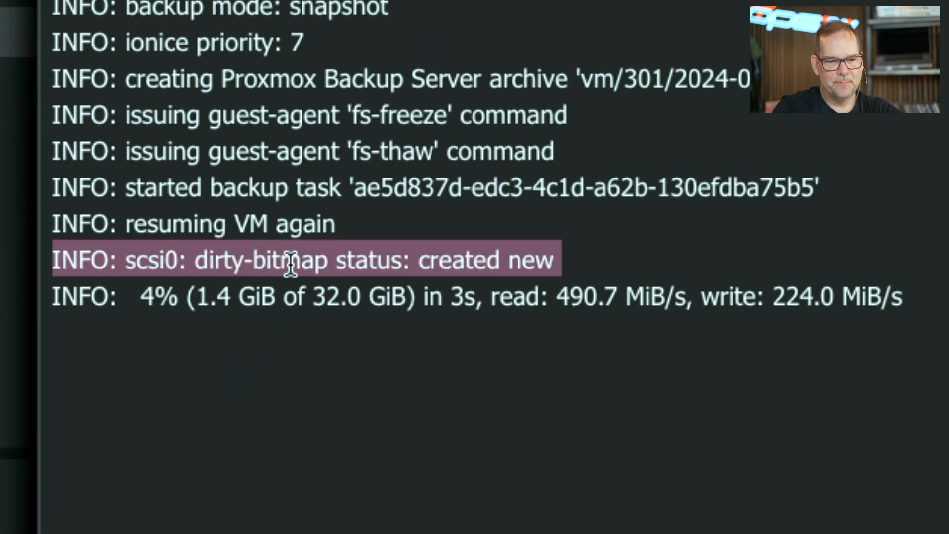
double_click(221, 296)
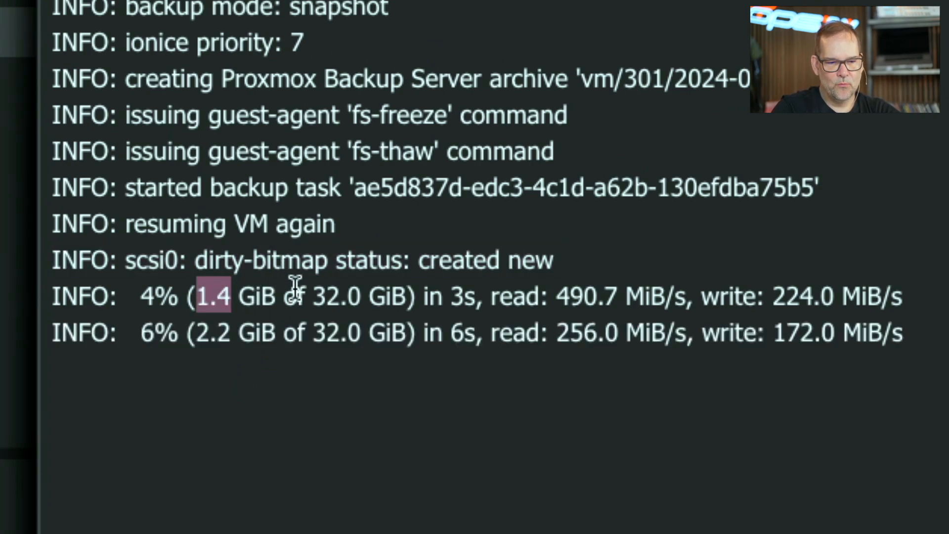
double_click(327, 299)
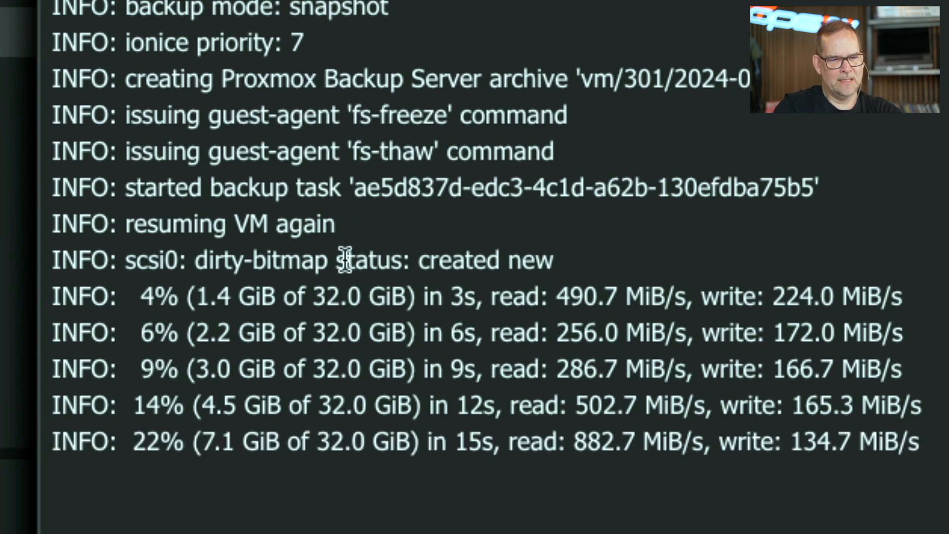
triple_click(249, 230)
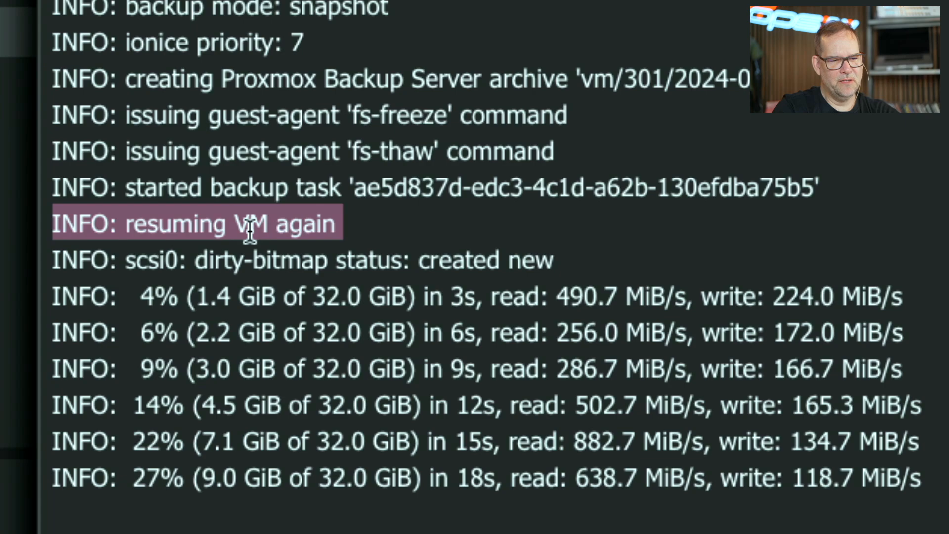
triple_click(256, 257)
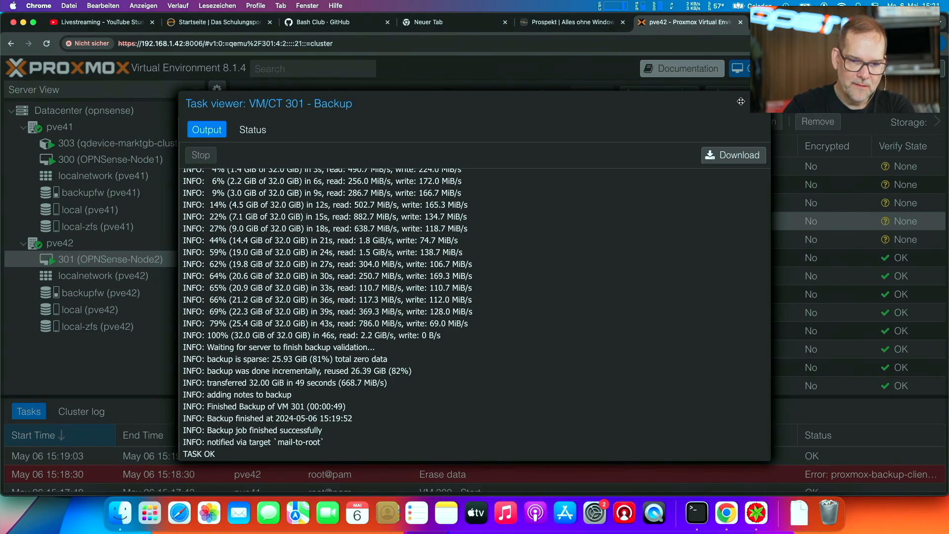
left_click(761, 103)
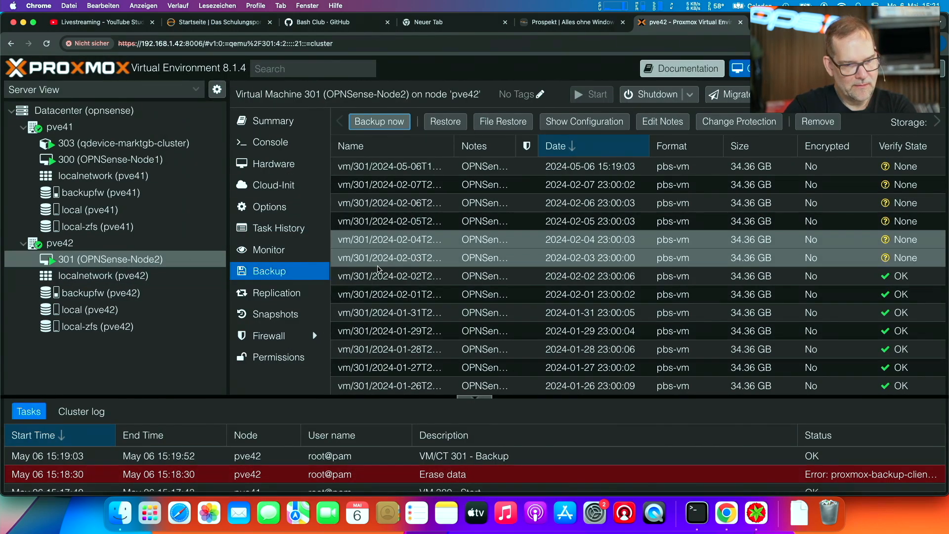
- View the backup list of VM 300 (OPNSense-Node1) and open the datacenter's scheduled 23:00 backup job for inspection
left_click(90, 169)
left_click(91, 159)
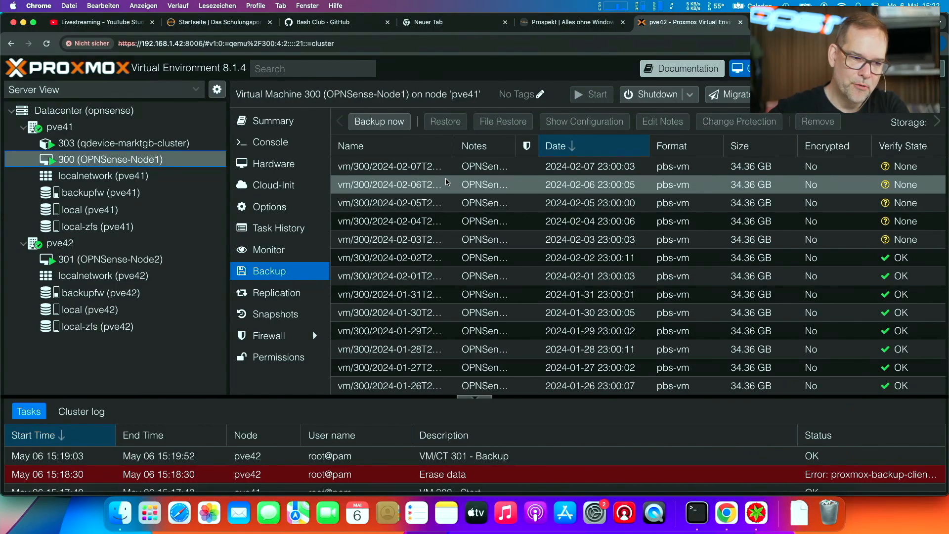
left_click(85, 110)
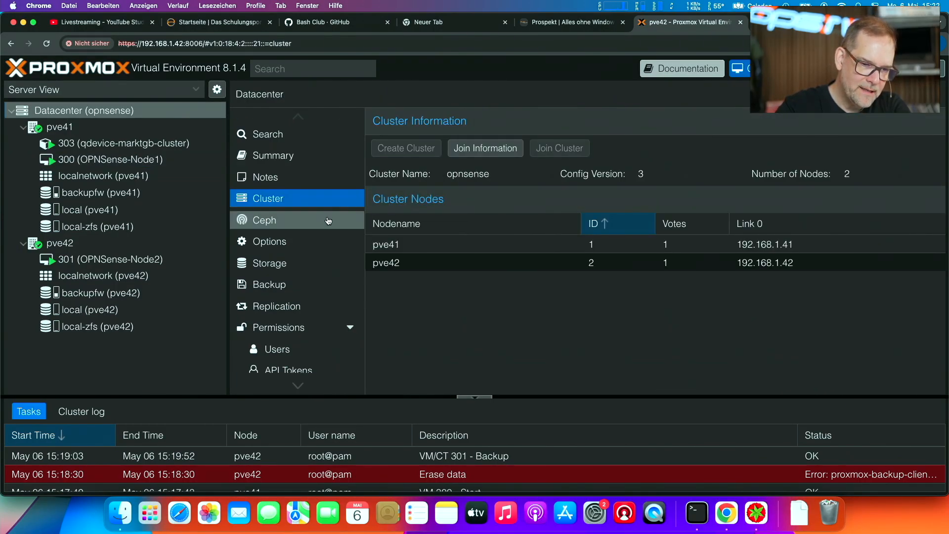
left_click(300, 283)
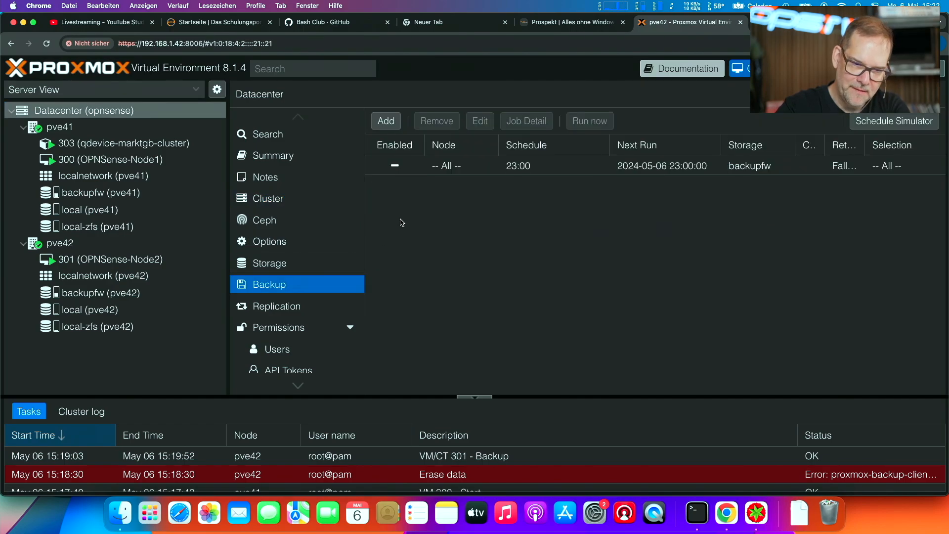
double_click(501, 166)
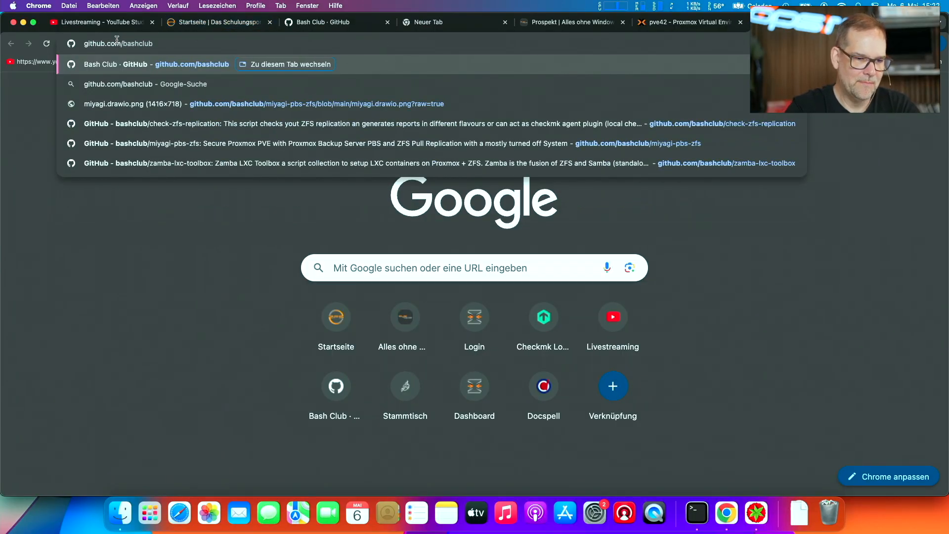
- Load github.com/bashclub, look at the Bash Club's full repository list and return to the overview page
key("Return")
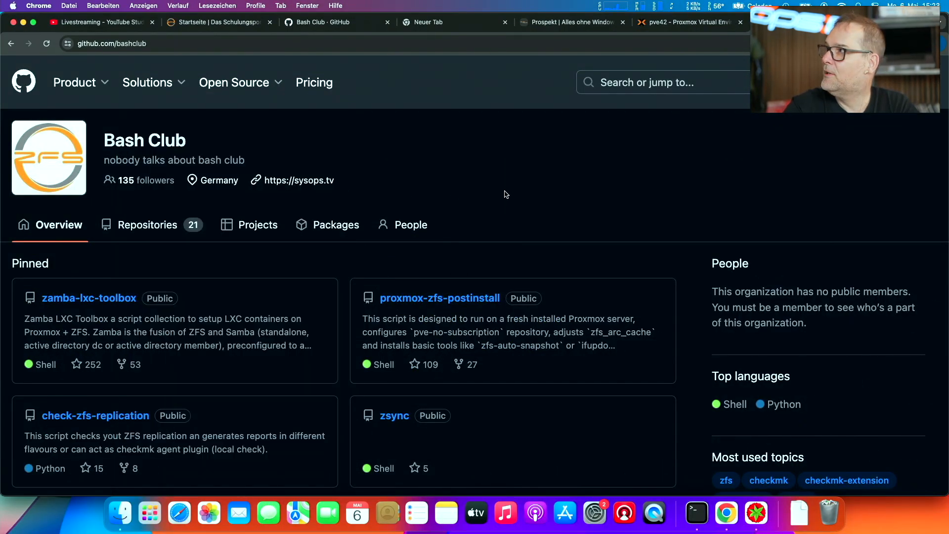
left_click(156, 233)
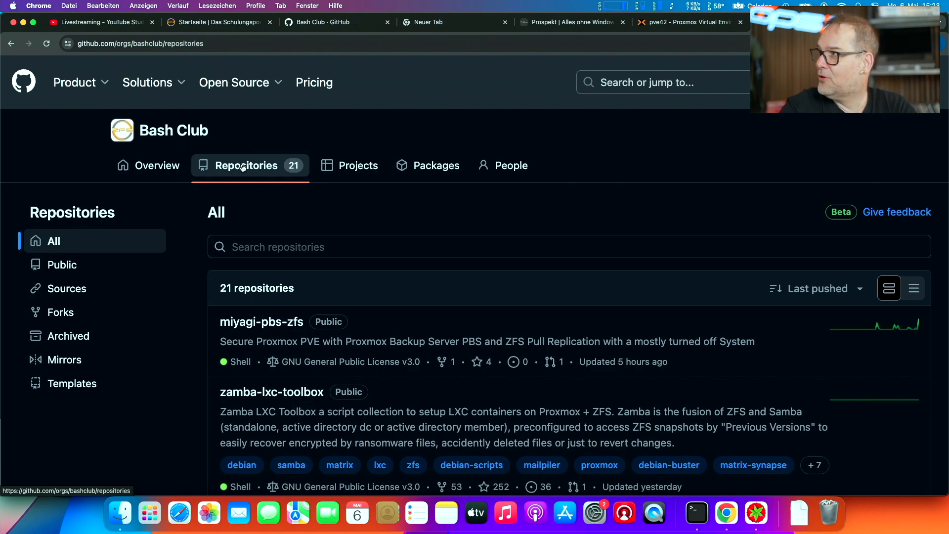
left_click(11, 43)
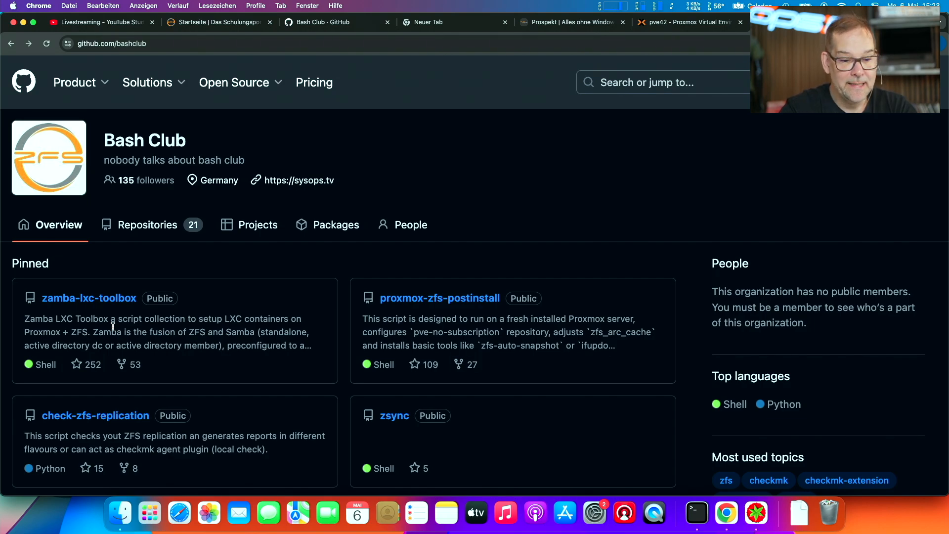
- Look over the Bash Club's pinned repositories and start a search in the repository list below them
scroll(113, 327, "down", 3)
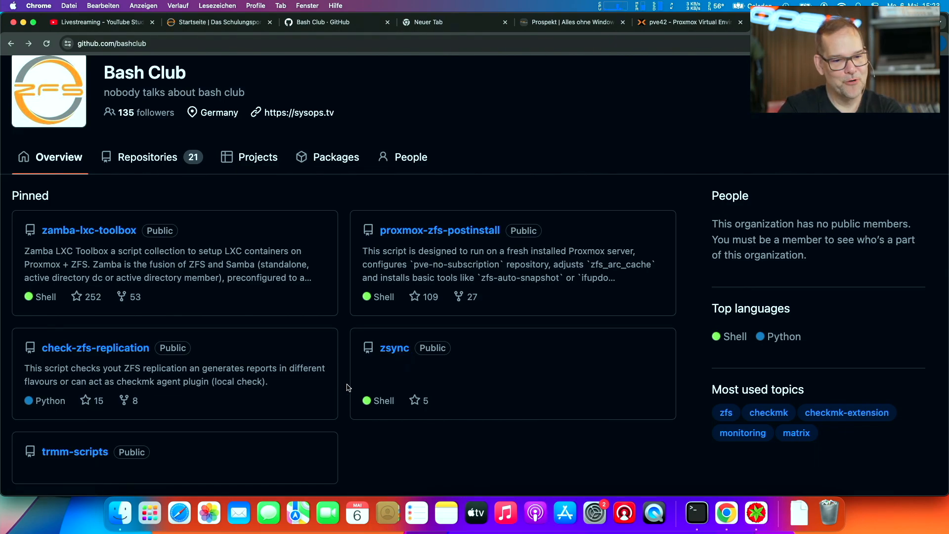
scroll(348, 387, "down", 3)
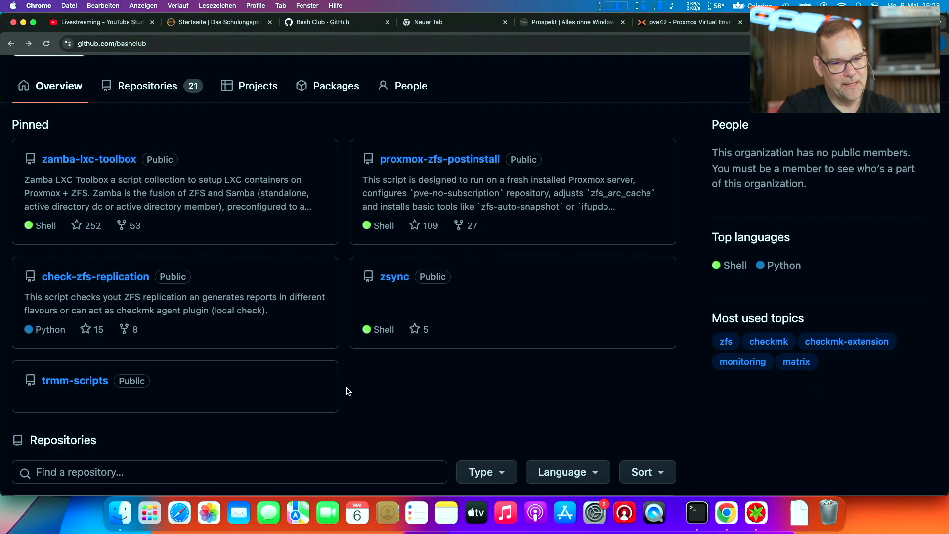
left_click(357, 476)
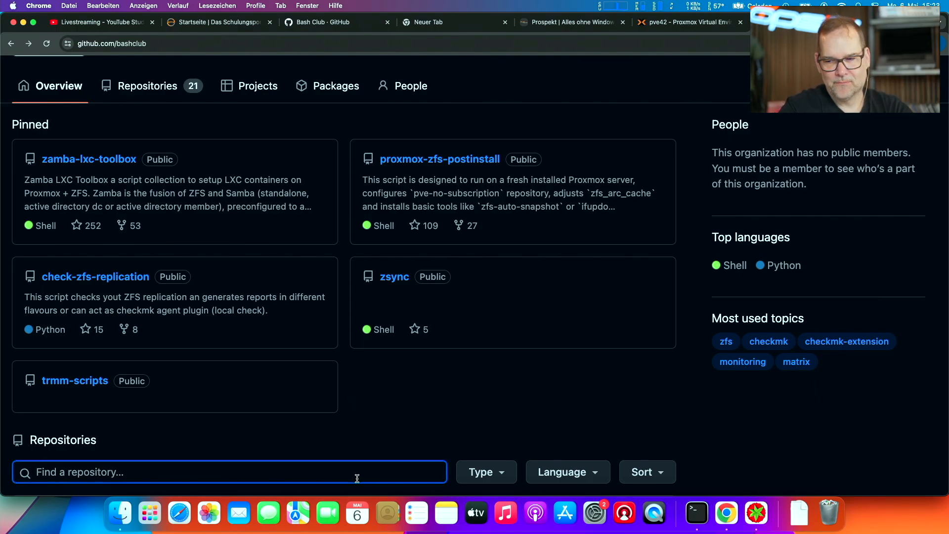